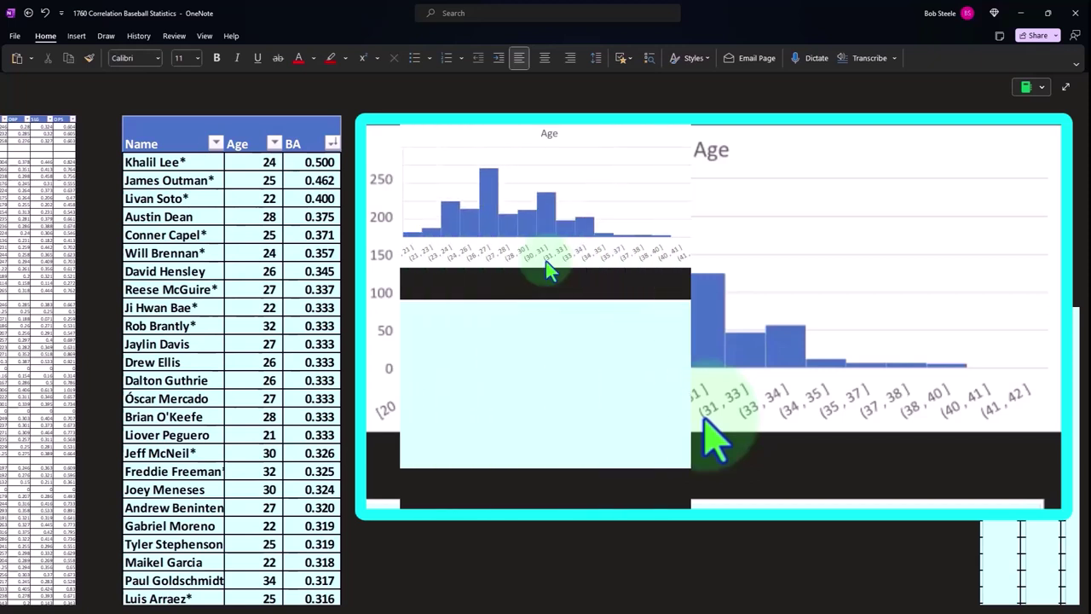
- Uncover the BA histogram, plus the header and Mean row of the Age and BA statistics table
left_click(502, 353)
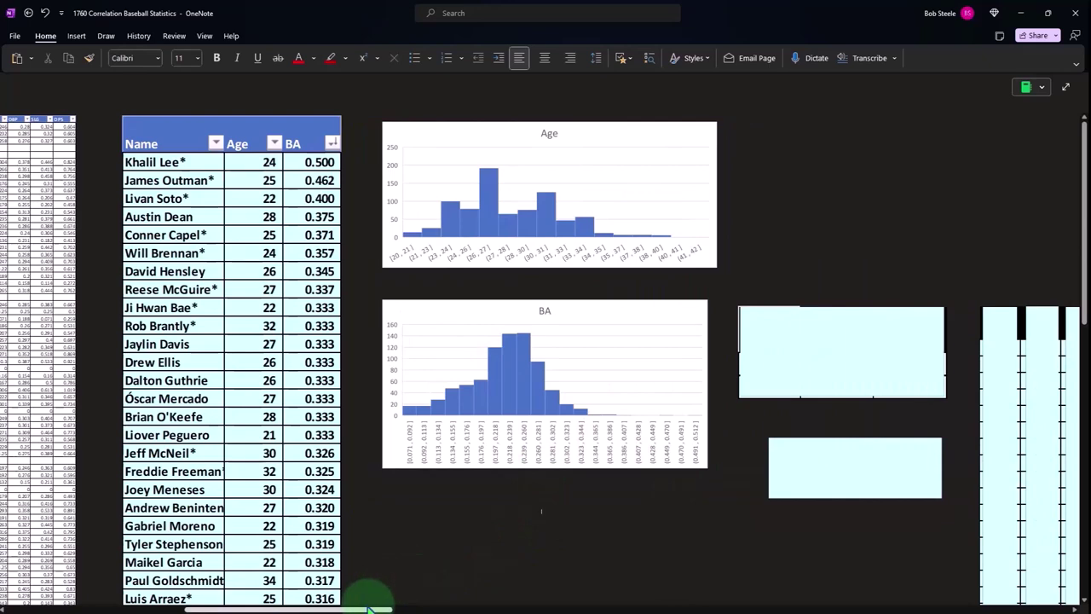
left_click_drag(369, 607, 431, 607)
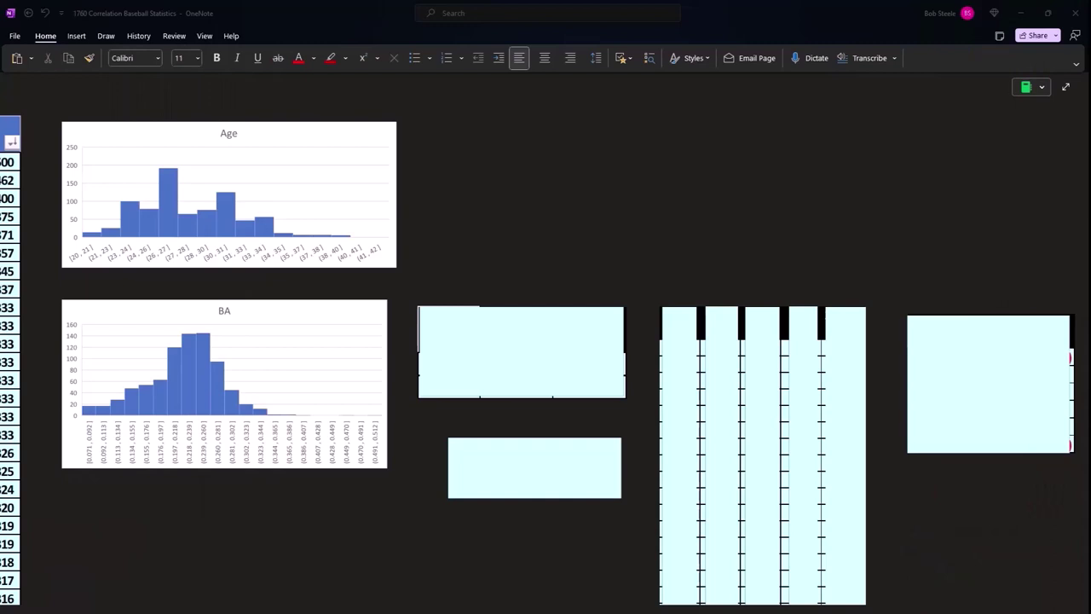
left_click(526, 324)
left_click_drag(523, 304, 519, 371)
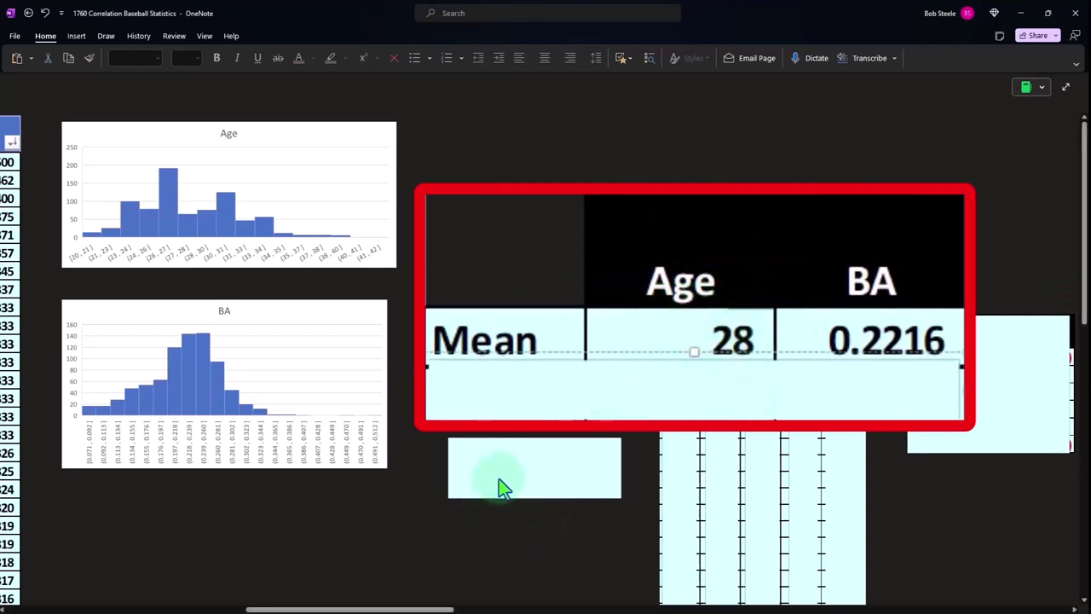
left_click(503, 440)
key("Delete")
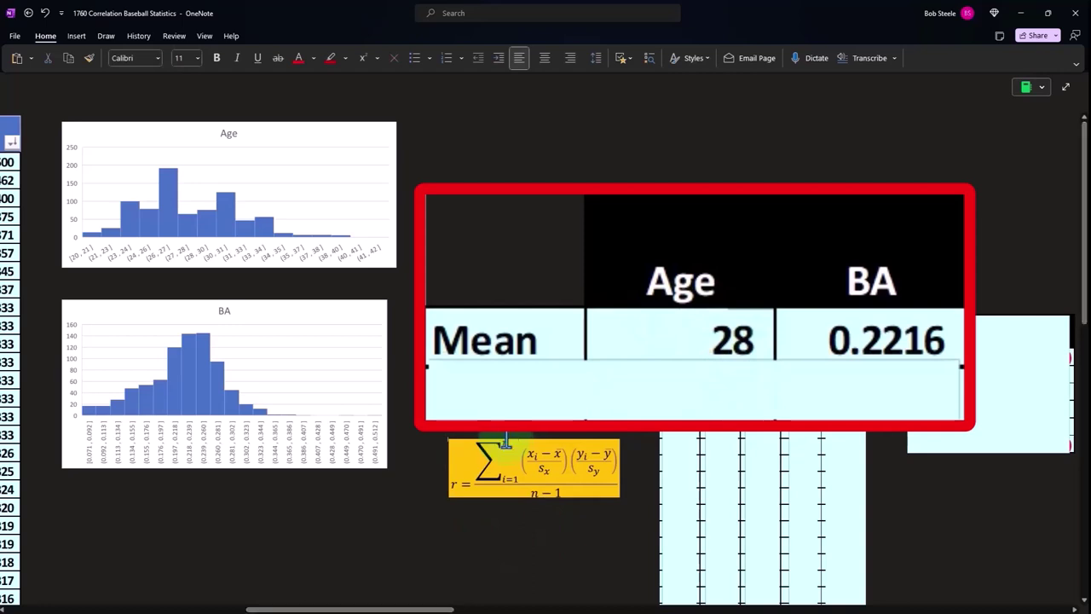
key("ctrl+z")
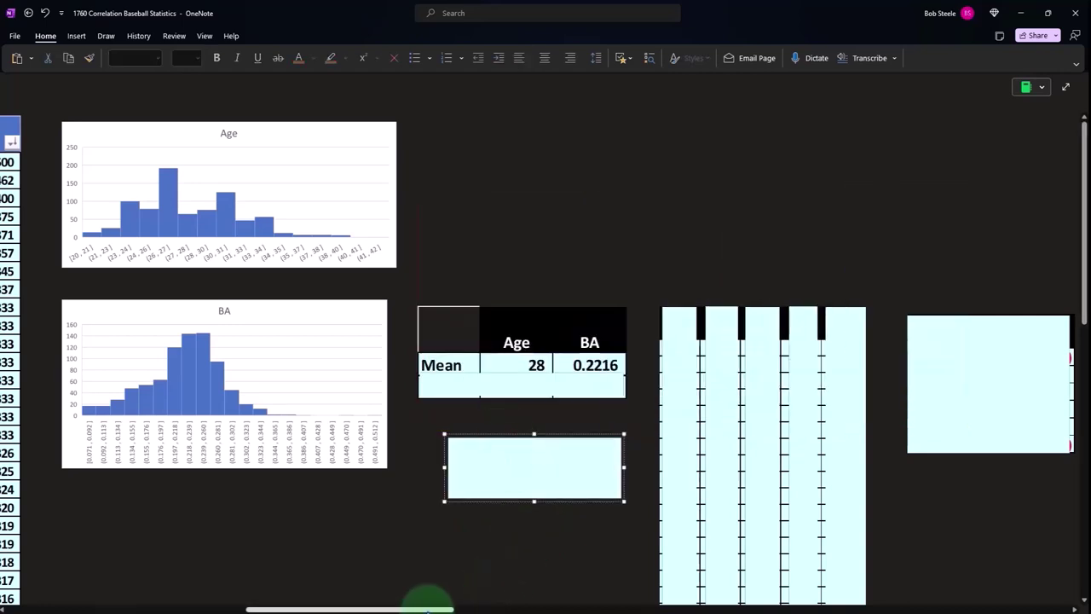
- Remove the covers hiding the SD row of the statistics table and the correlation formula beneath it
left_click_drag(426, 597, 401, 595)
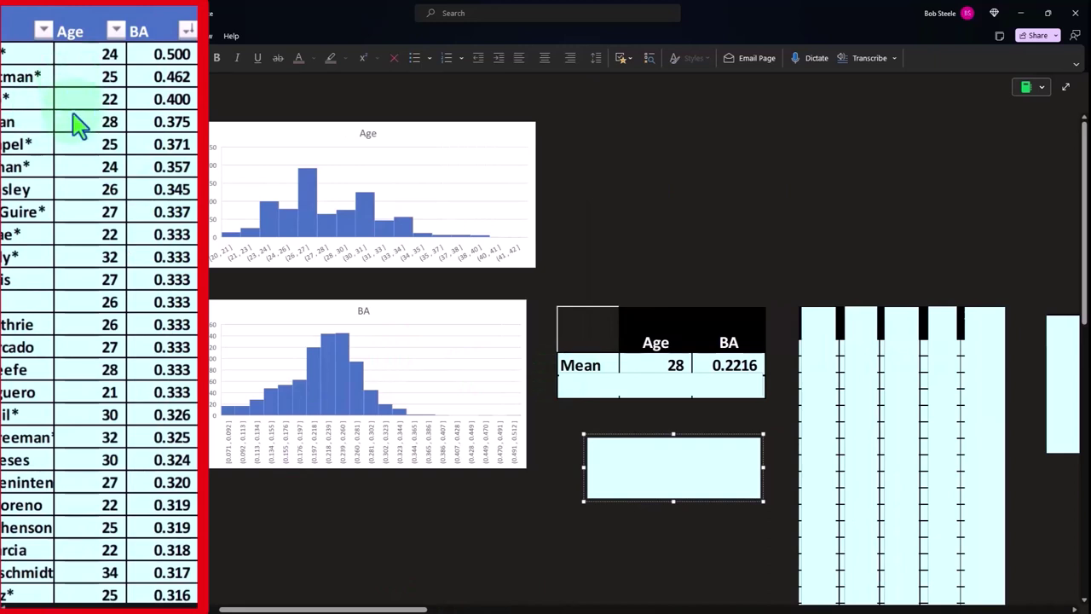
left_click(658, 356)
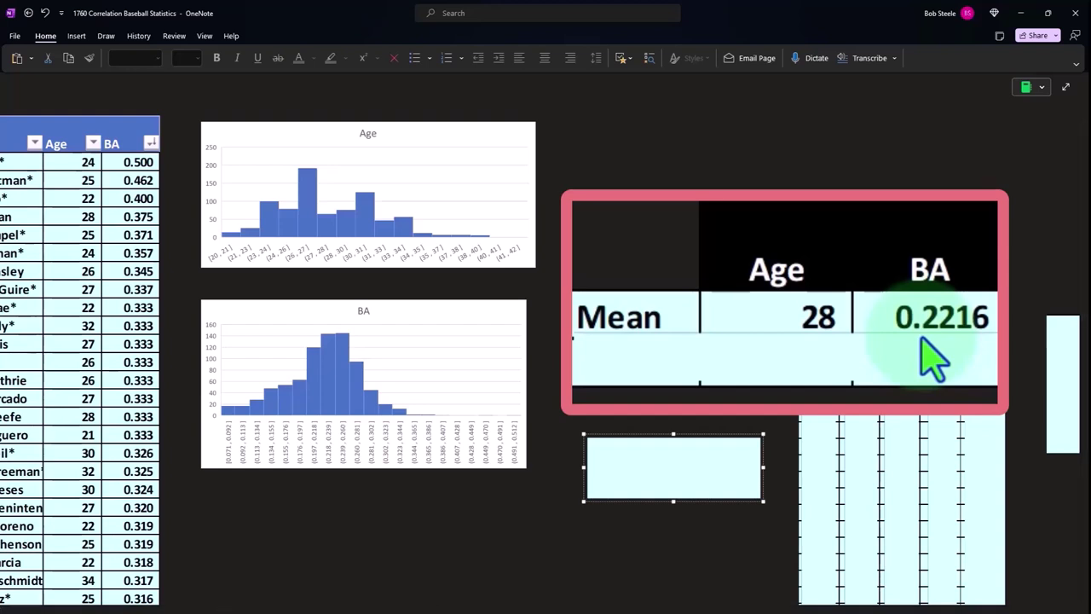
left_click(902, 356)
key("Delete")
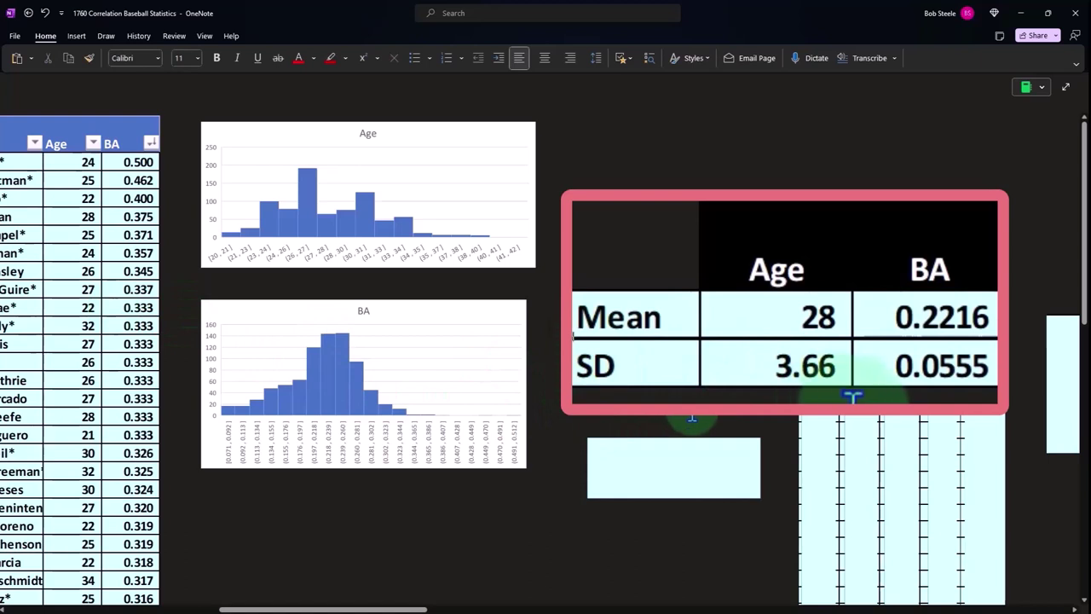
left_click(708, 462)
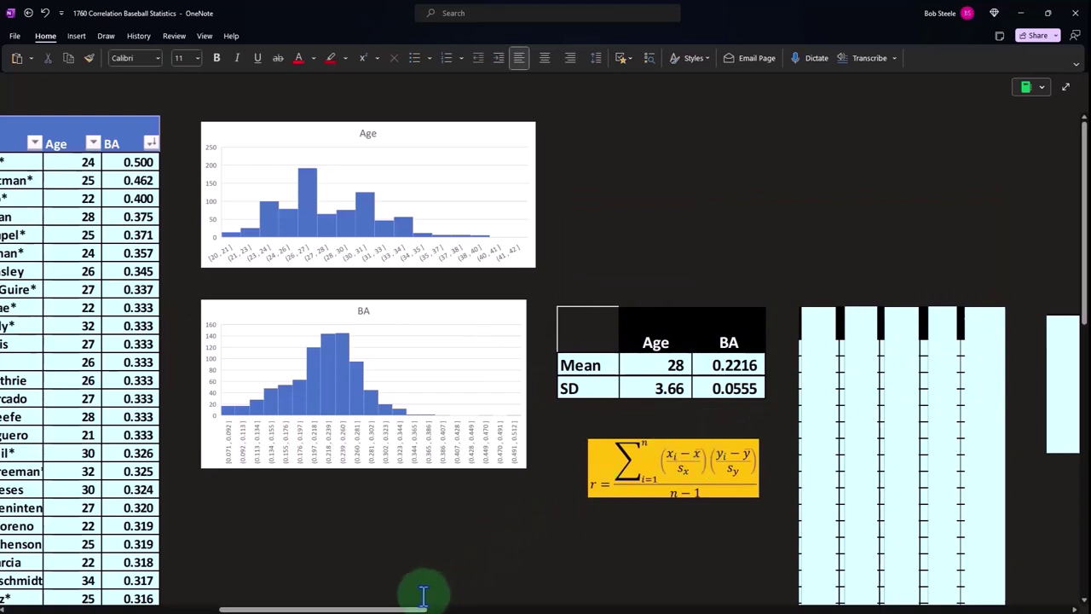
- Uncover the headers and first values of the Age and Z Age columns in the z-score table
left_click_drag(398, 610, 504, 610)
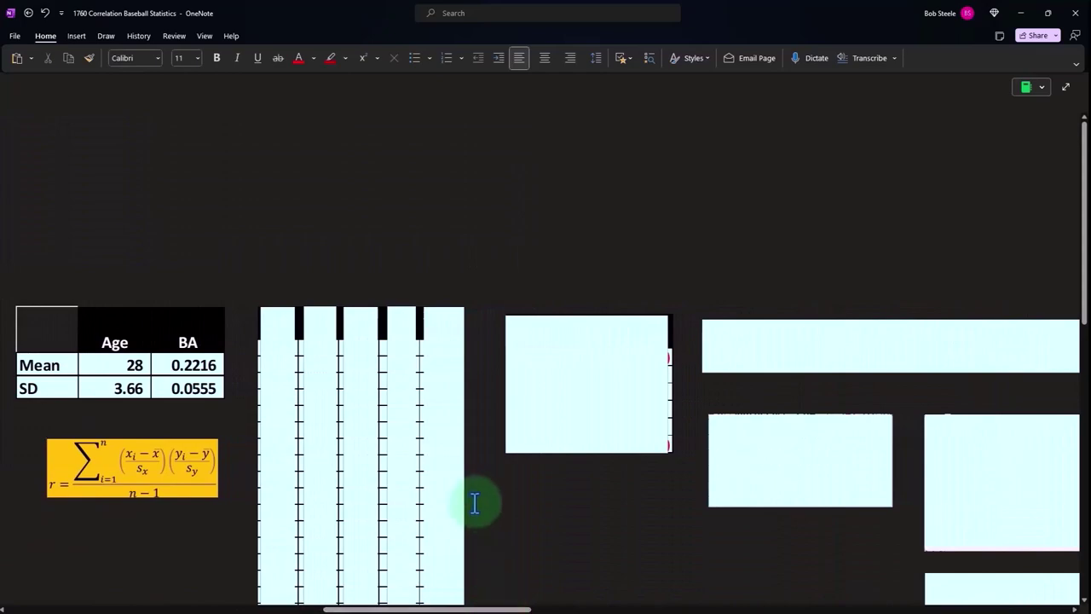
scroll(477, 503, "down", 3)
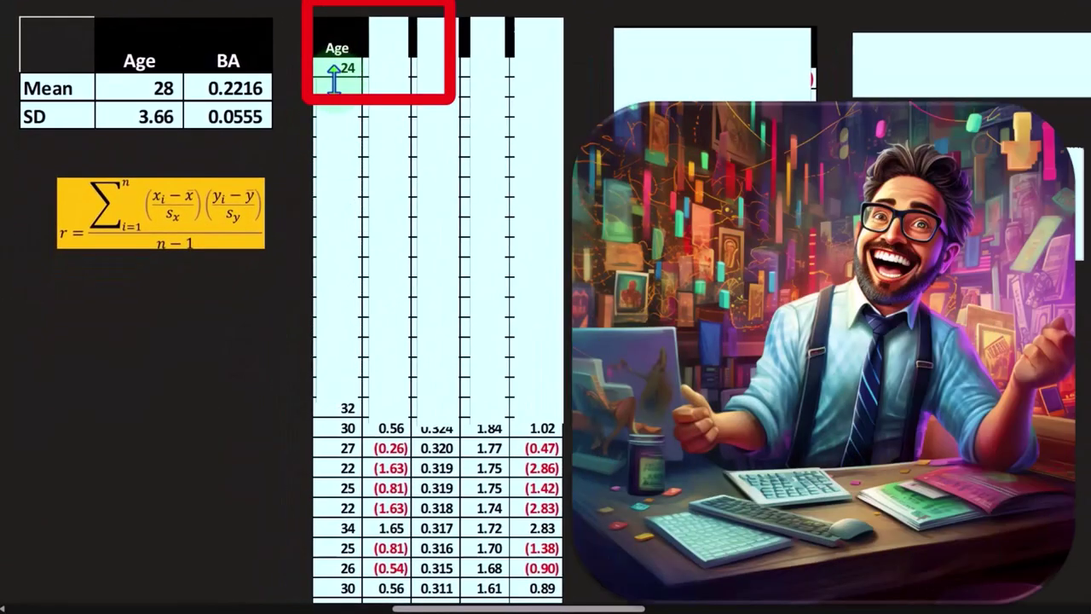
left_click(383, 59)
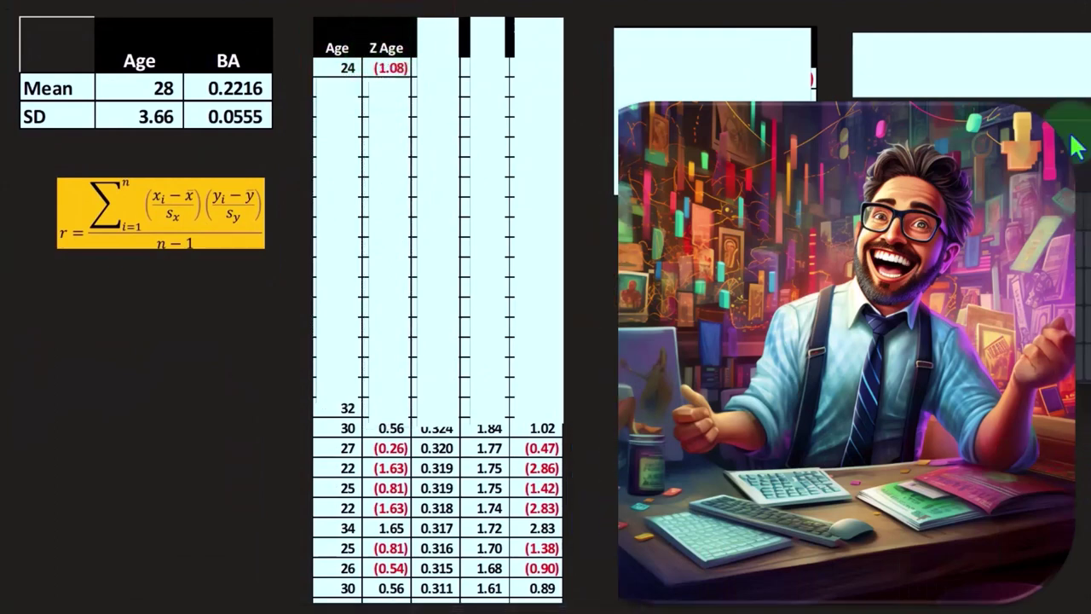
- Place the Calculator beneath the statistics table and compute the first age's z-score as 24 minus 28, divided by 3.66
left_click_drag(753, 185, 139, 149)
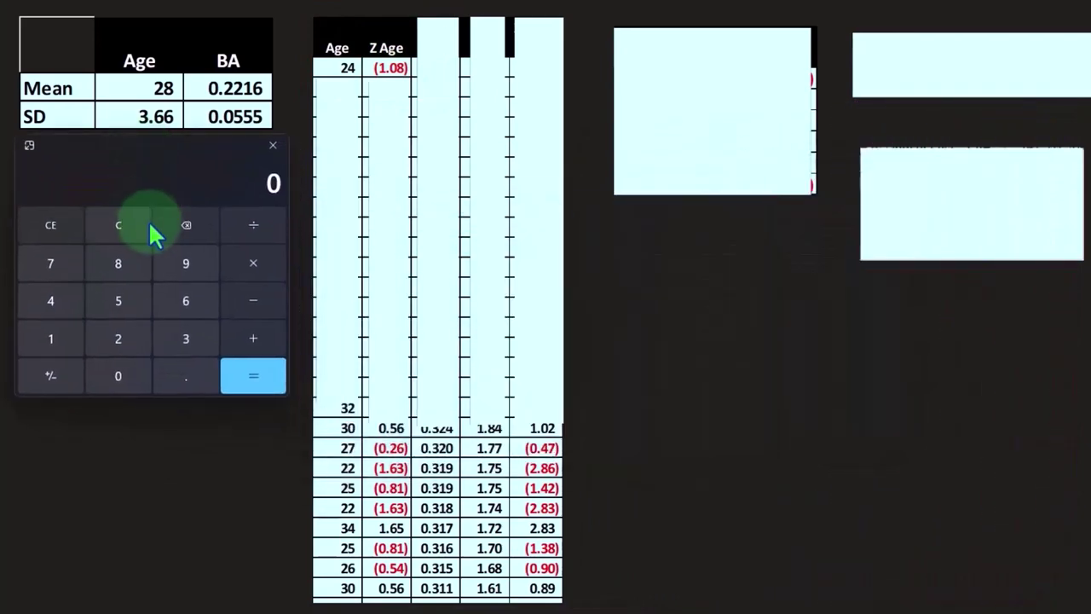
type("24")
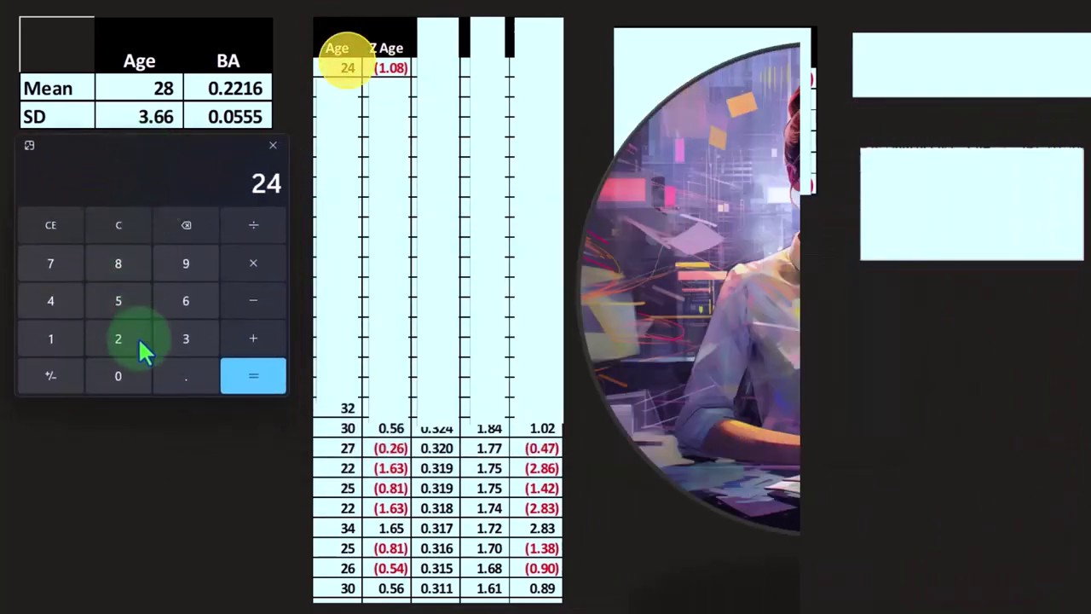
type("-28")
key("Return")
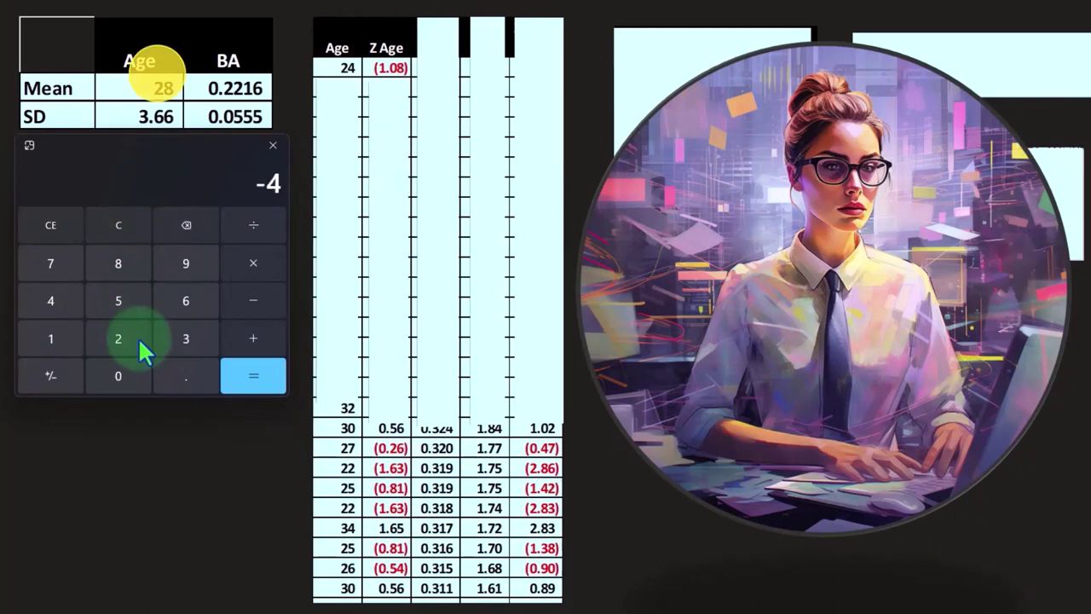
type("/3.66")
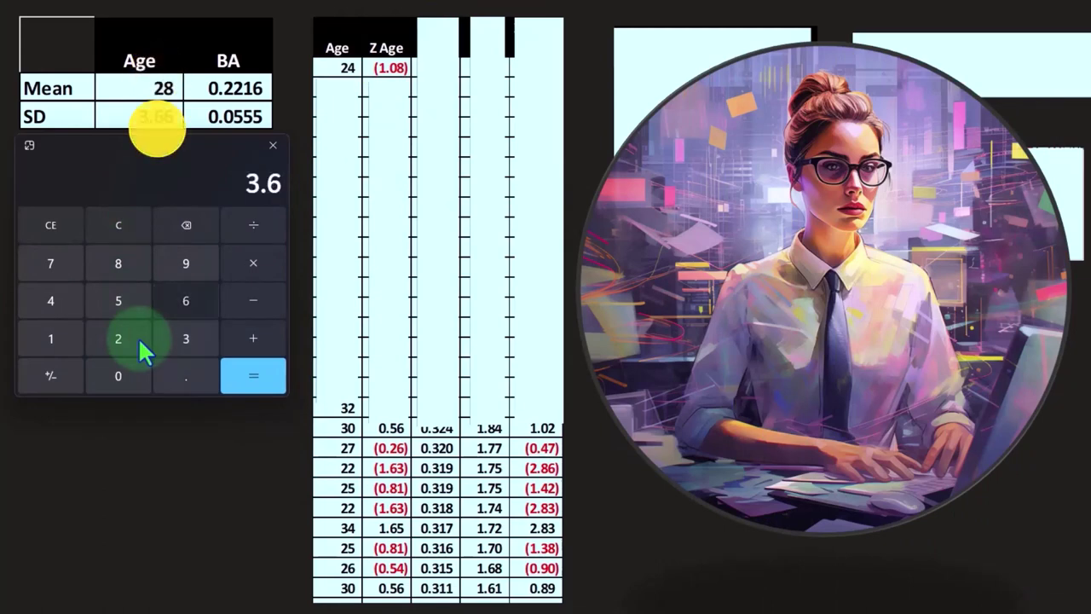
key("Return")
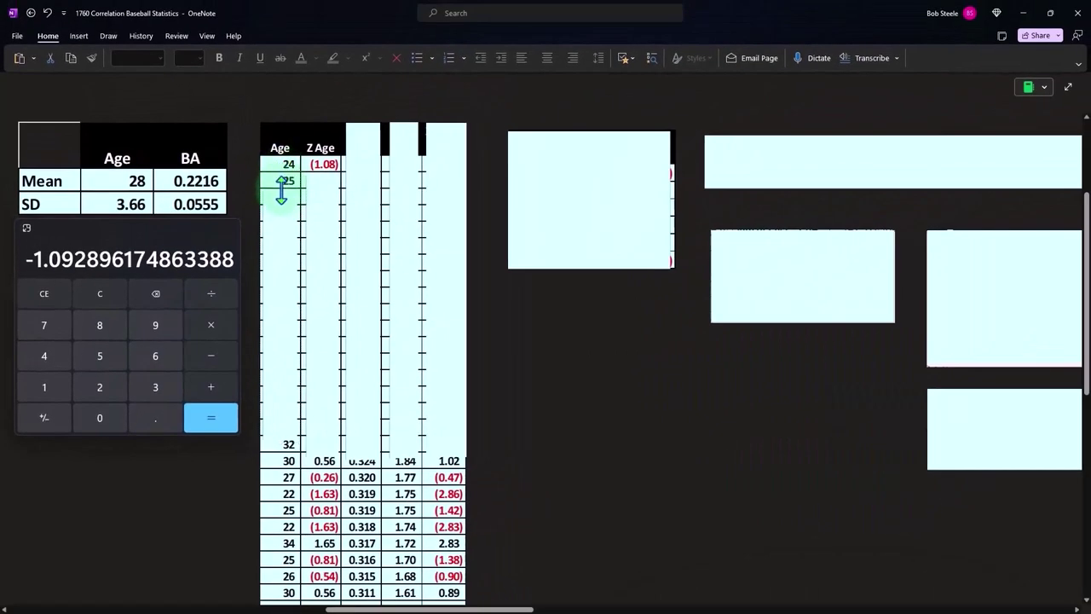
- Uncover the second Z Age value and calculate its z-score as 25 minus 28, divided by 3.66
left_click_drag(322, 174, 322, 192)
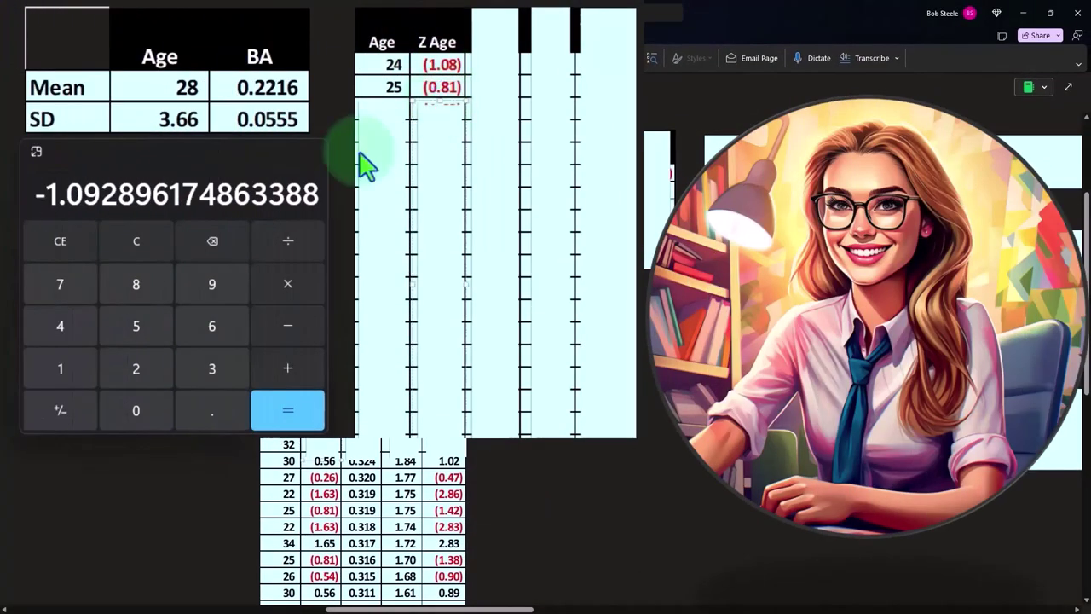
left_click(144, 247)
type("25")
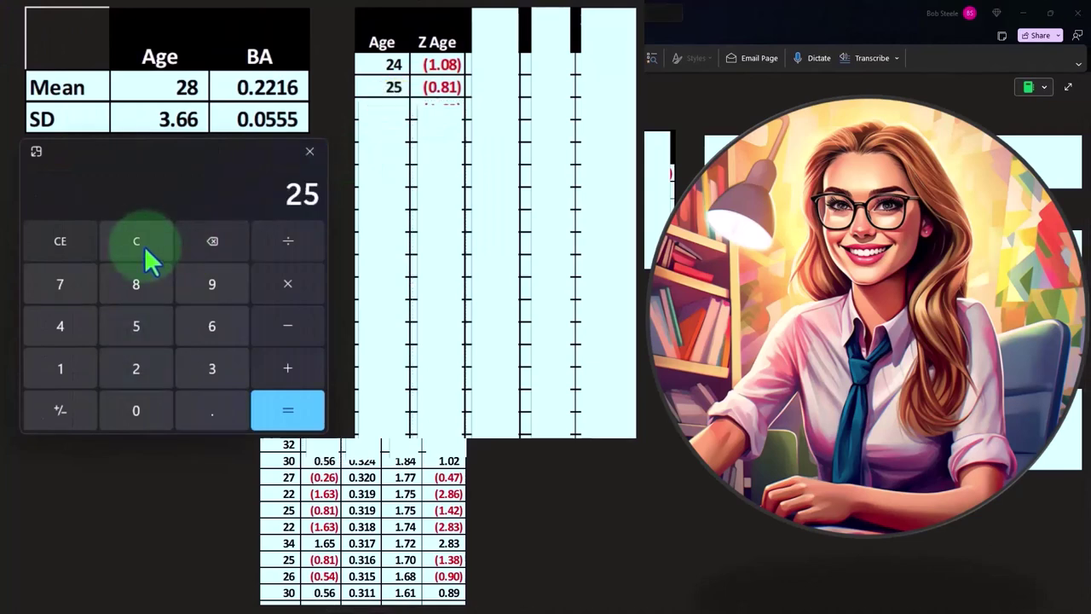
type("-28")
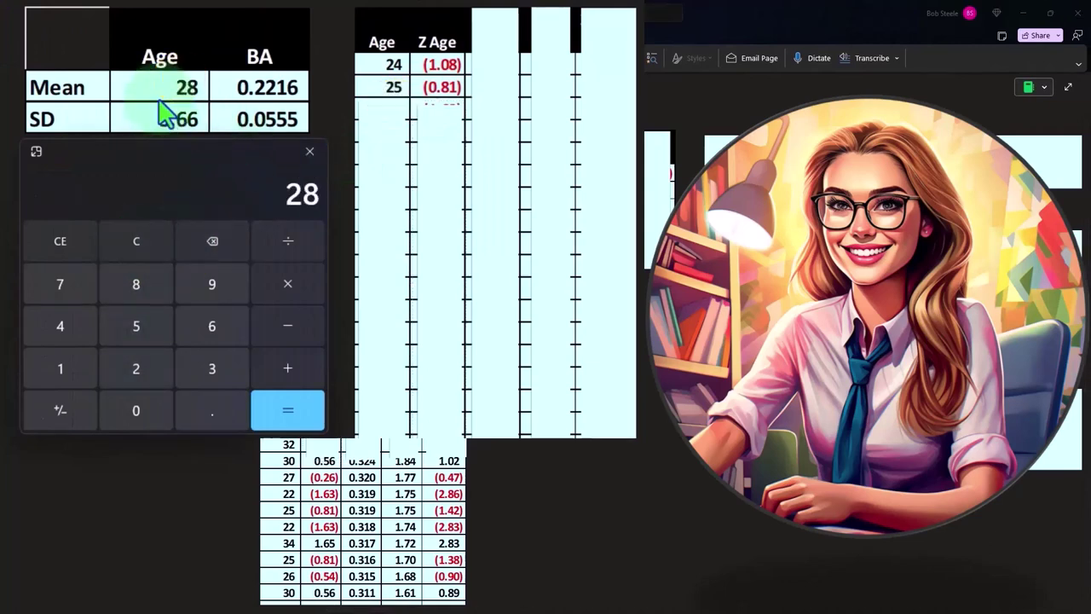
key("Return")
type("3.66")
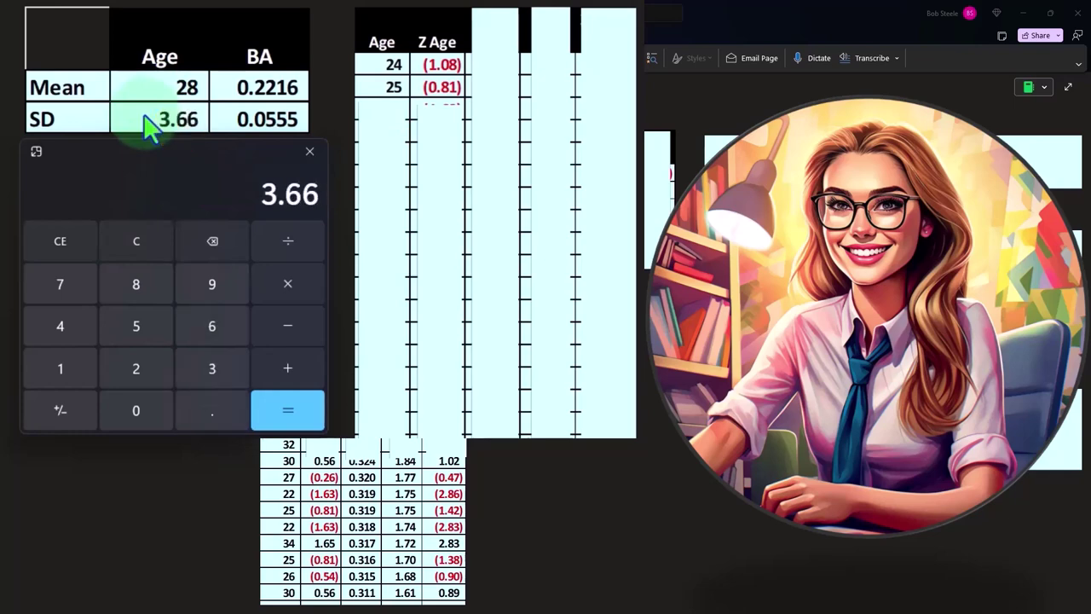
key("Return")
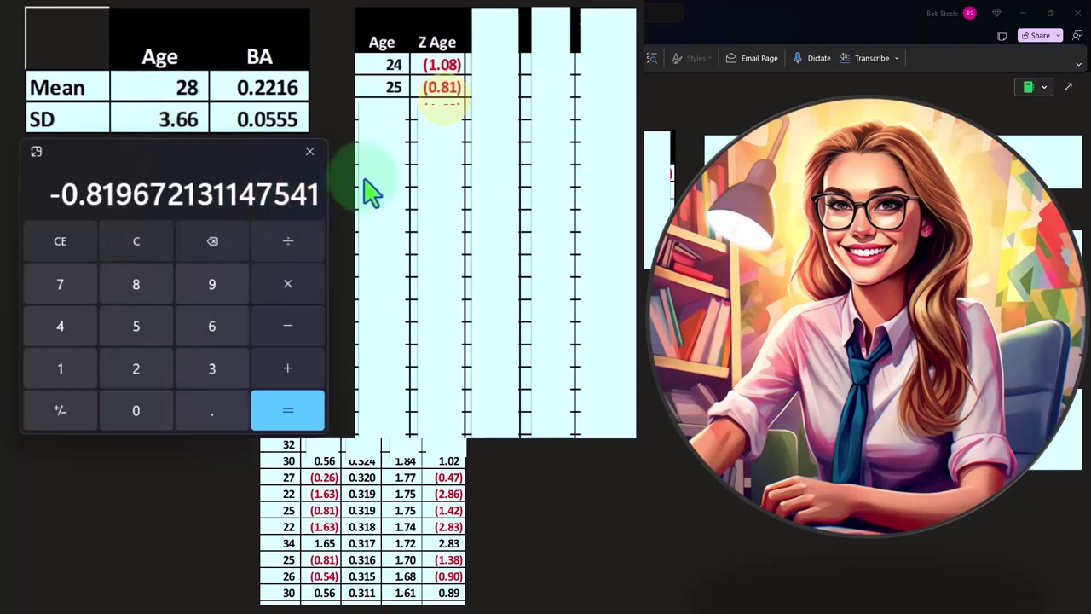
- Move the Calculator off the formula and uncover the remaining Age and Z Age values plus the first BA value
left_click_drag(177, 153, 822, 154)
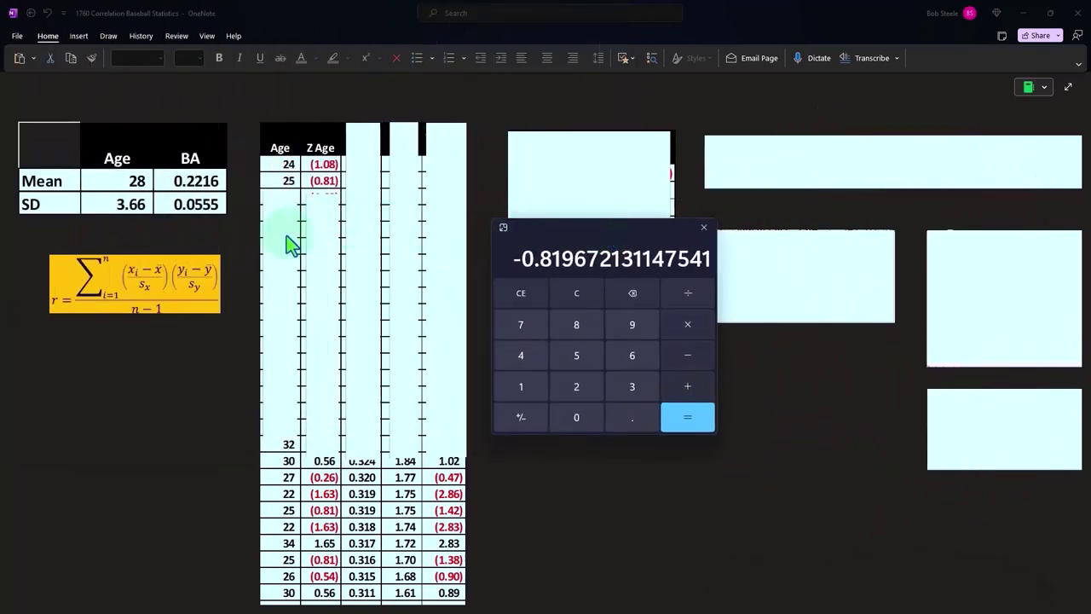
left_click(286, 236)
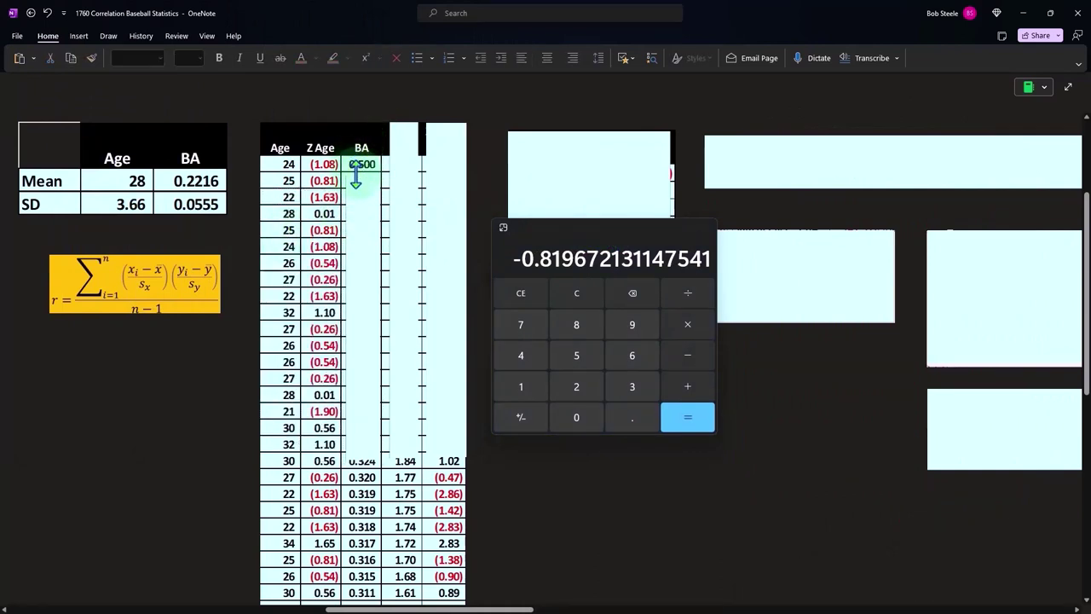
- Move the Calculator back beneath the statistics table and compute the first BA z-score as 0.5 minus 0.2216, divided by 0.0555
left_click_drag(597, 239, 121, 244)
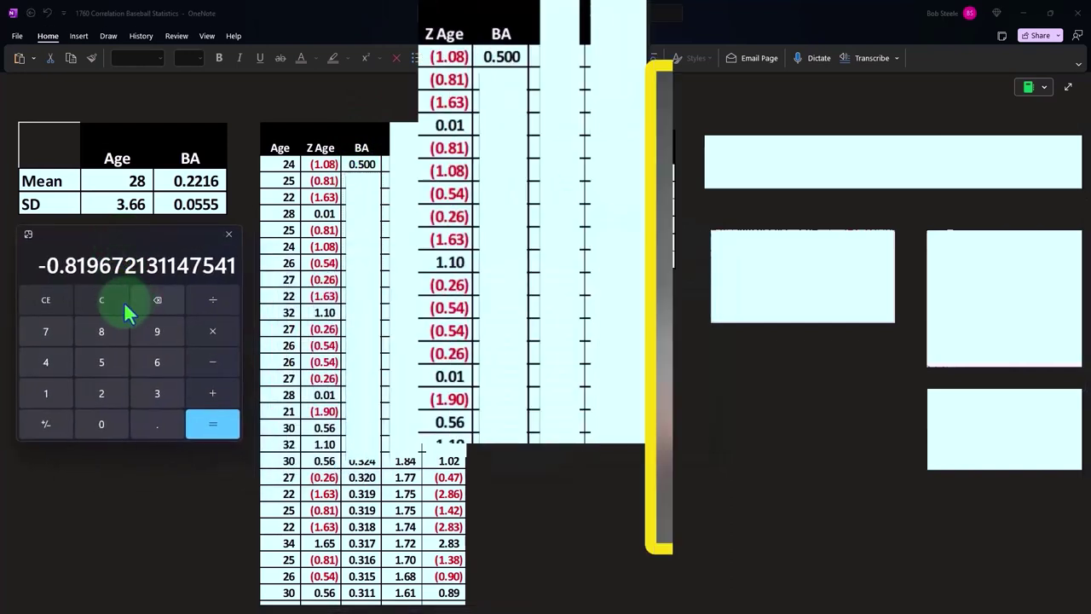
left_click(124, 303)
type(".")
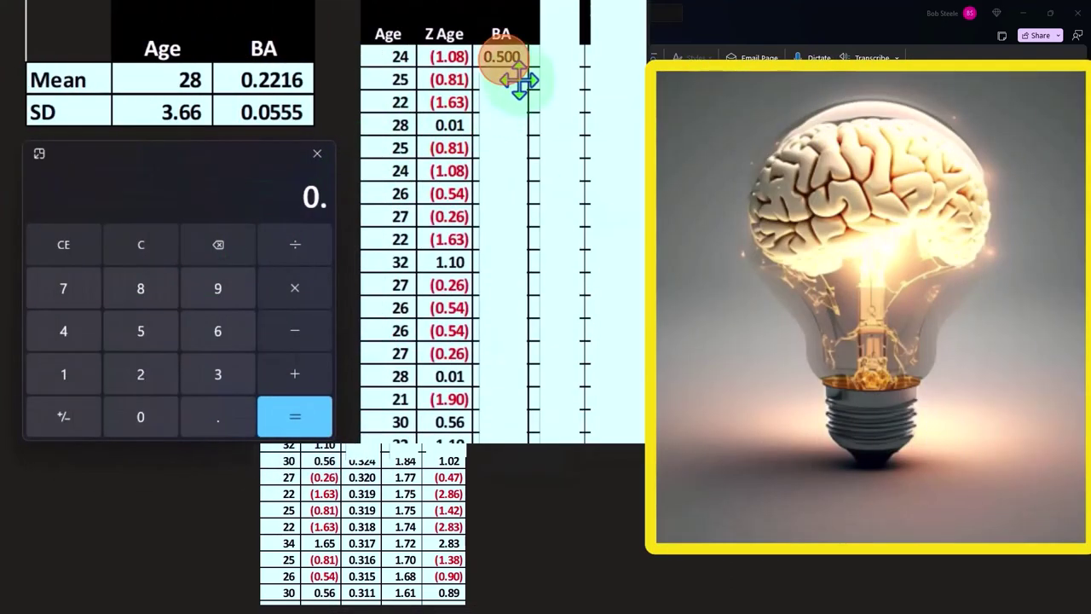
type("5")
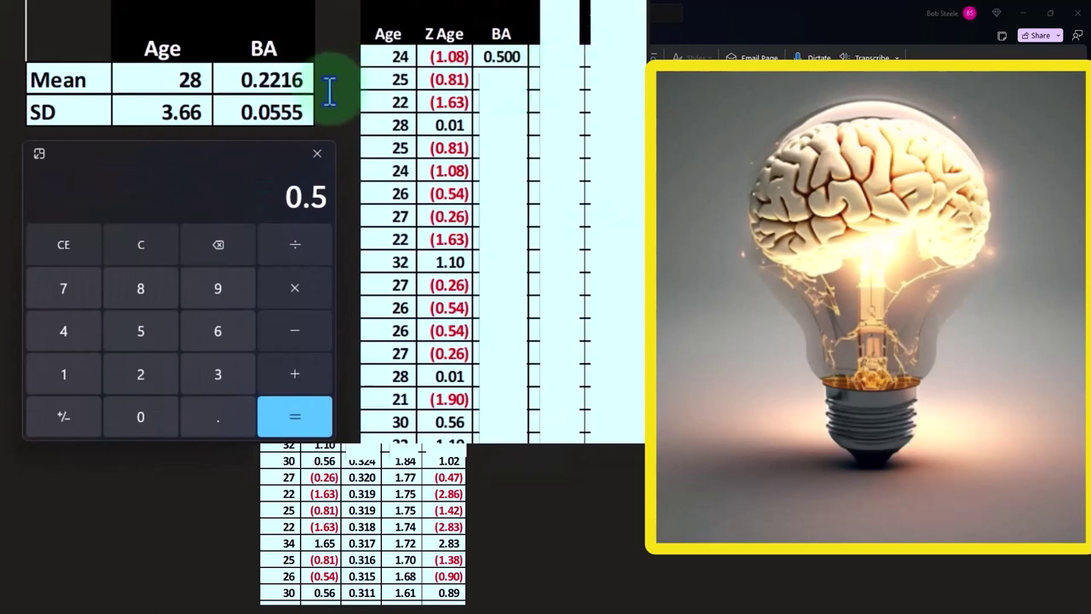
key("minus")
type(".221")
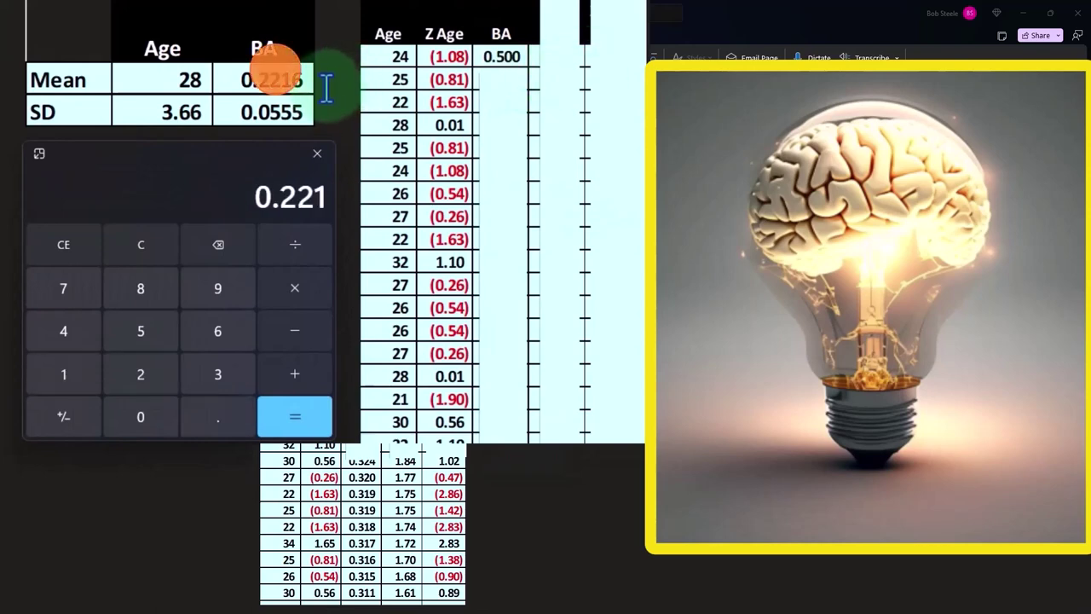
type("6")
key("Return")
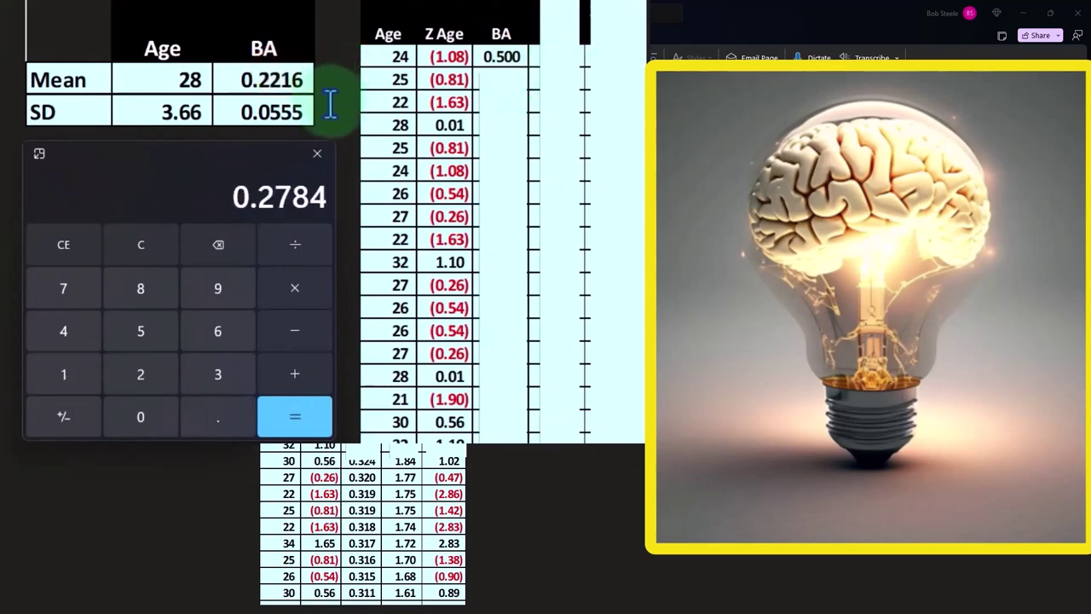
key("slash")
type(".0555")
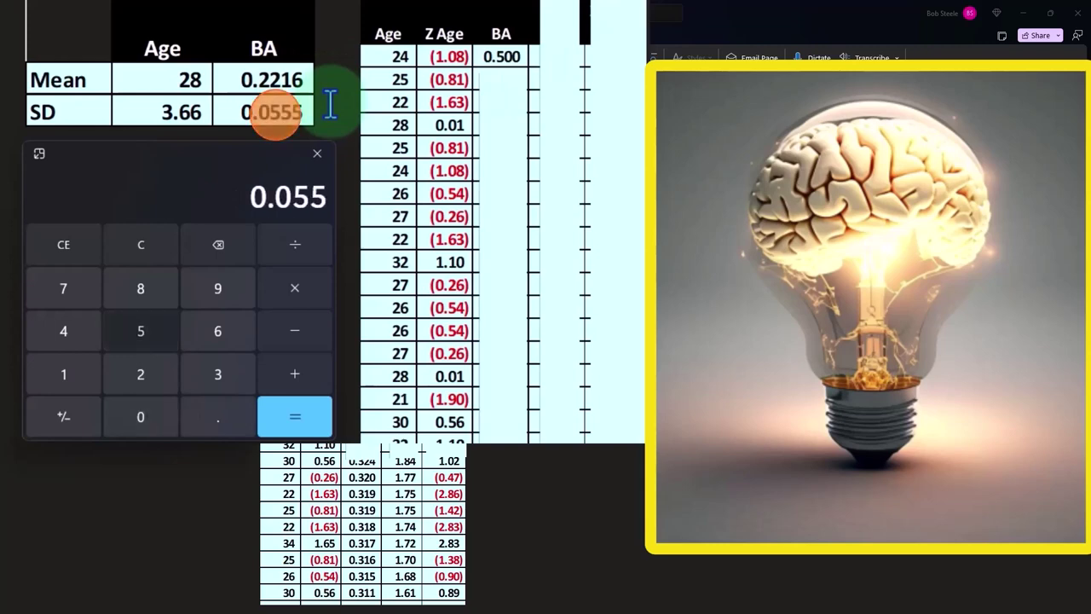
key("Return")
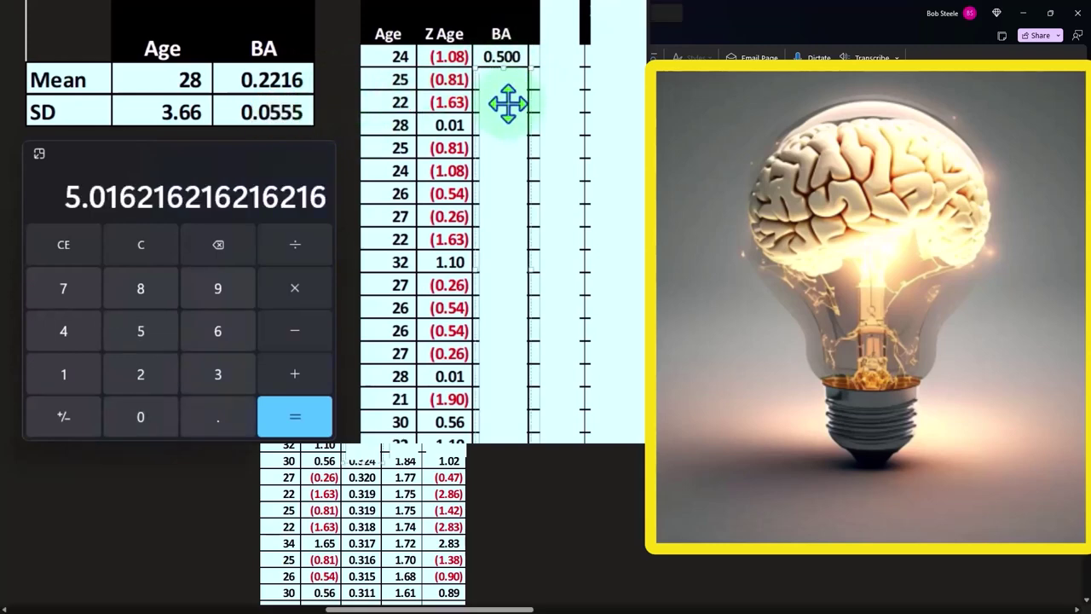
- Uncover the remaining BA values, the whole Z BA column, and the header and first value of the Z Age * Z BA column
key("Delete")
left_click(559, 60)
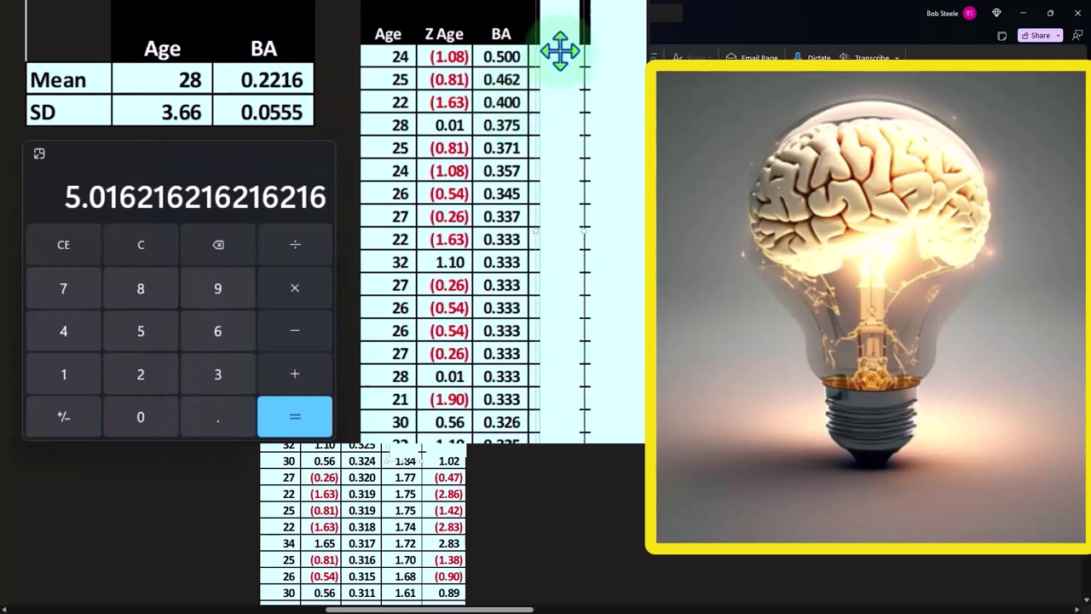
left_click_drag(555, 19, 551, 70)
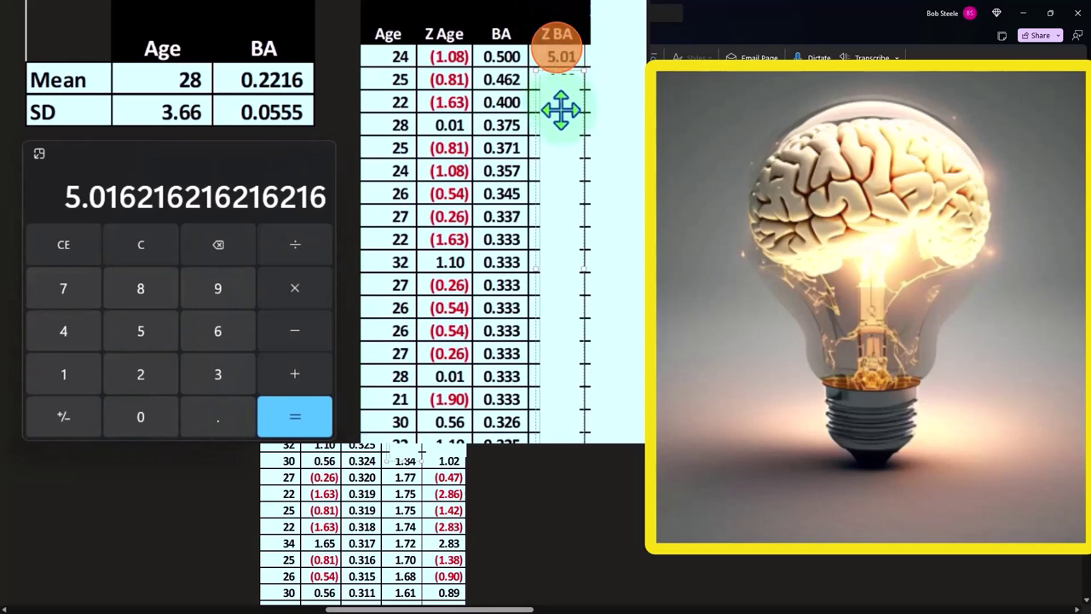
double_click(560, 83)
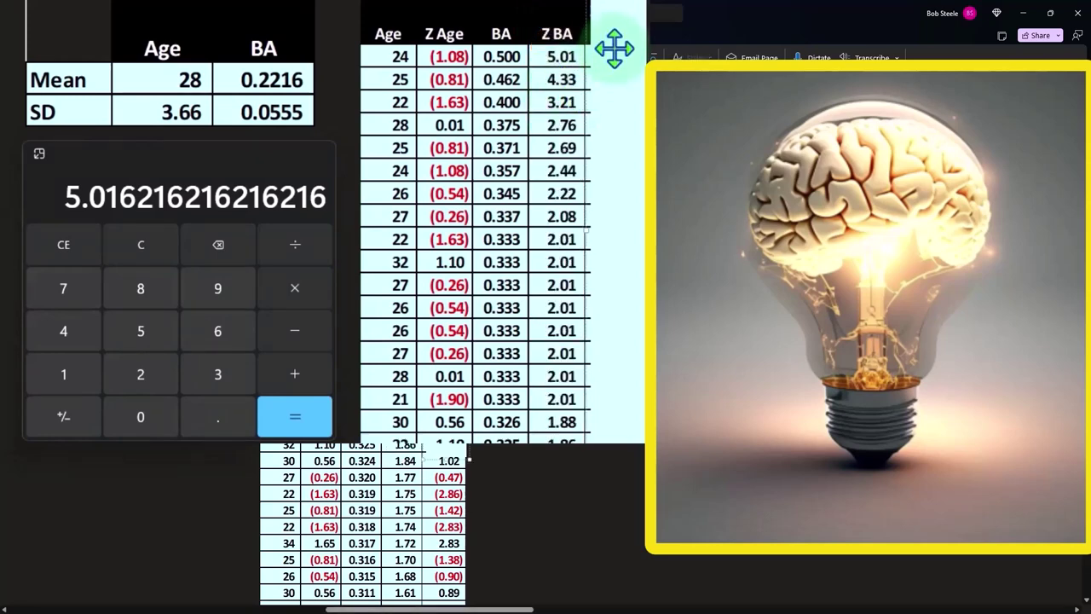
left_click_drag(621, 4, 617, 63)
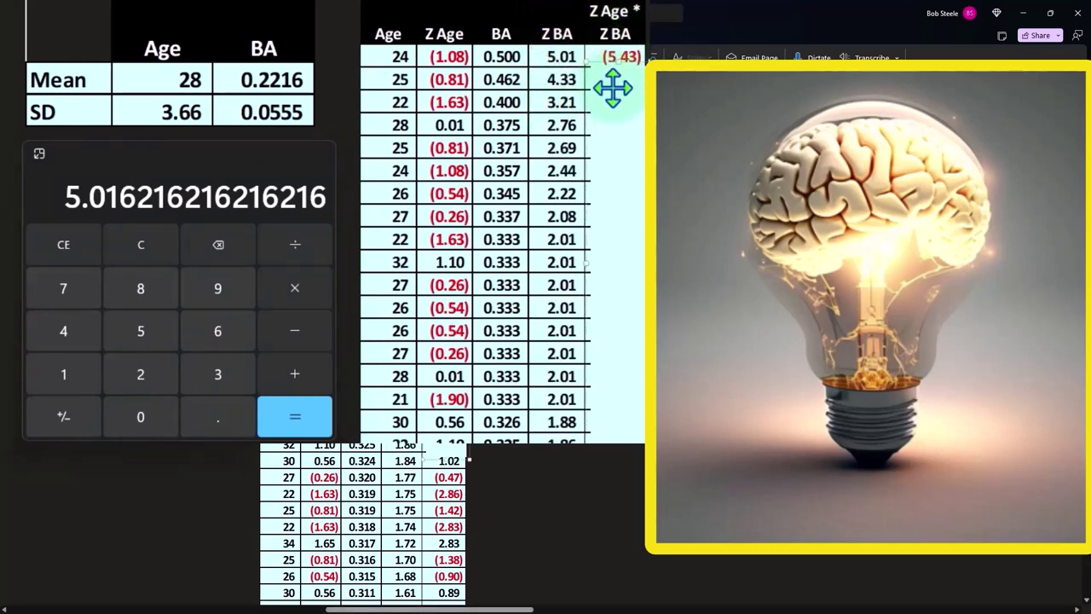
- Multiply 1.08 by 5.01 on the cleared Calculator and uncover the remaining Z Age * Z BA values
left_click(145, 244)
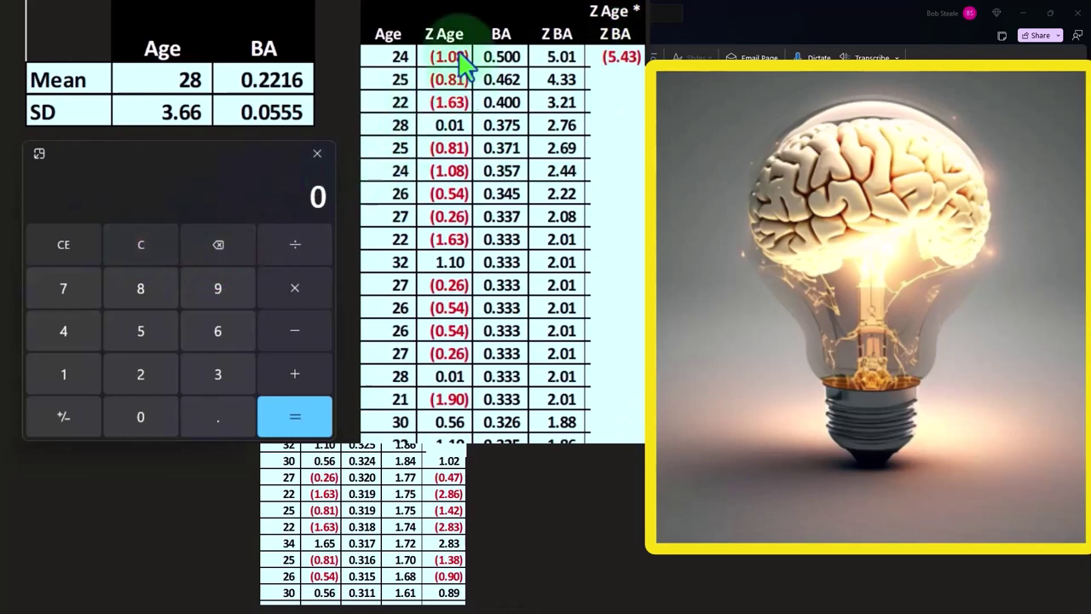
type("1.08")
key("BackSpace")
type(".01")
key("Return")
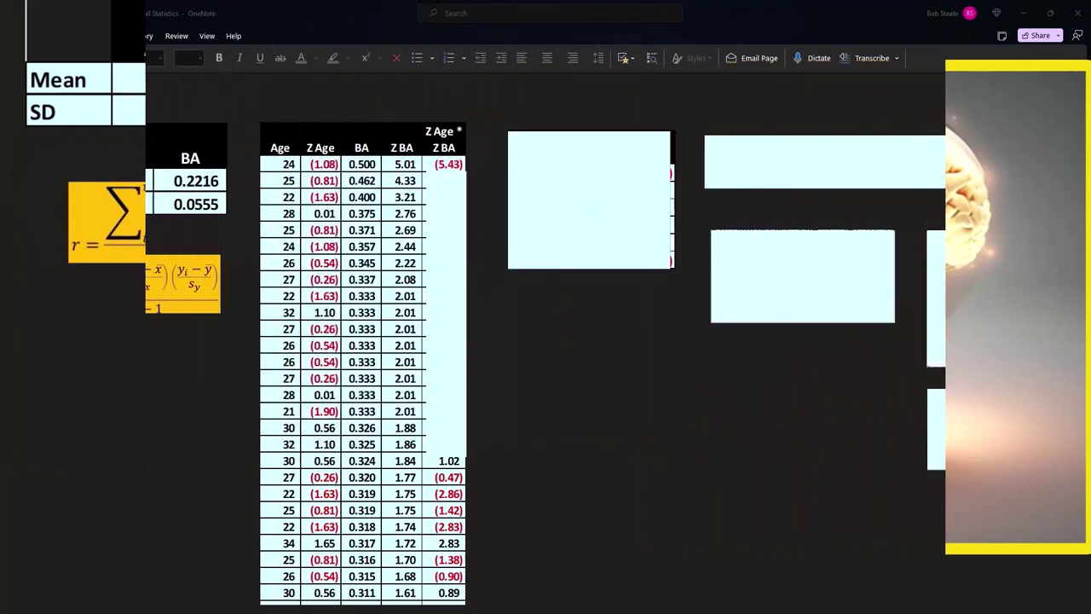
left_click(443, 207)
key("Delete")
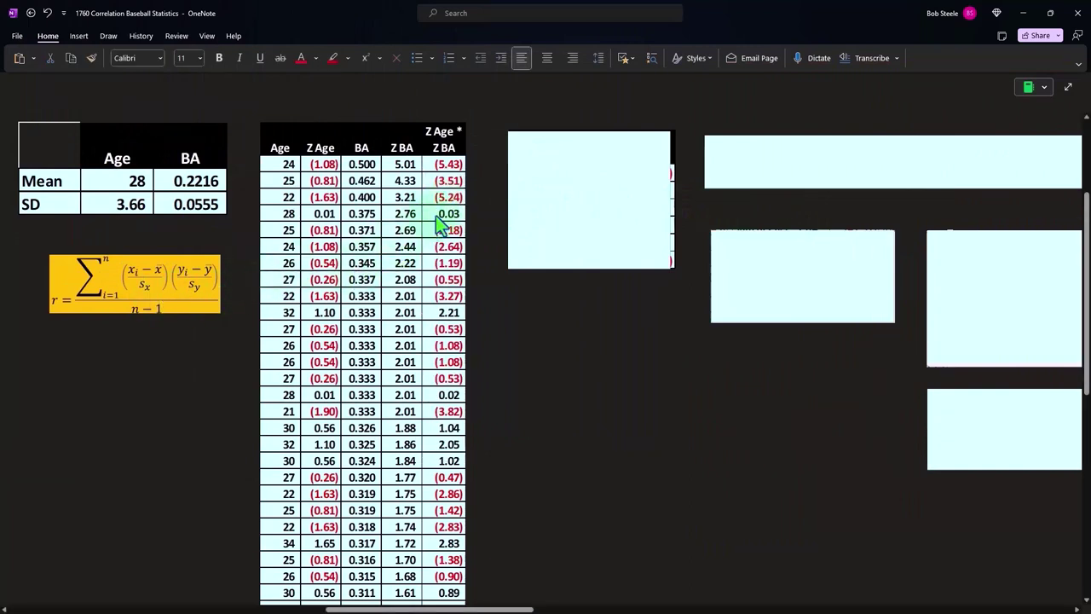
- Shrink the cover on the R Correlation table to reveal its header and the rows from the z-product sum through n-1
left_click(569, 177)
left_click_drag(663, 150, 668, 241)
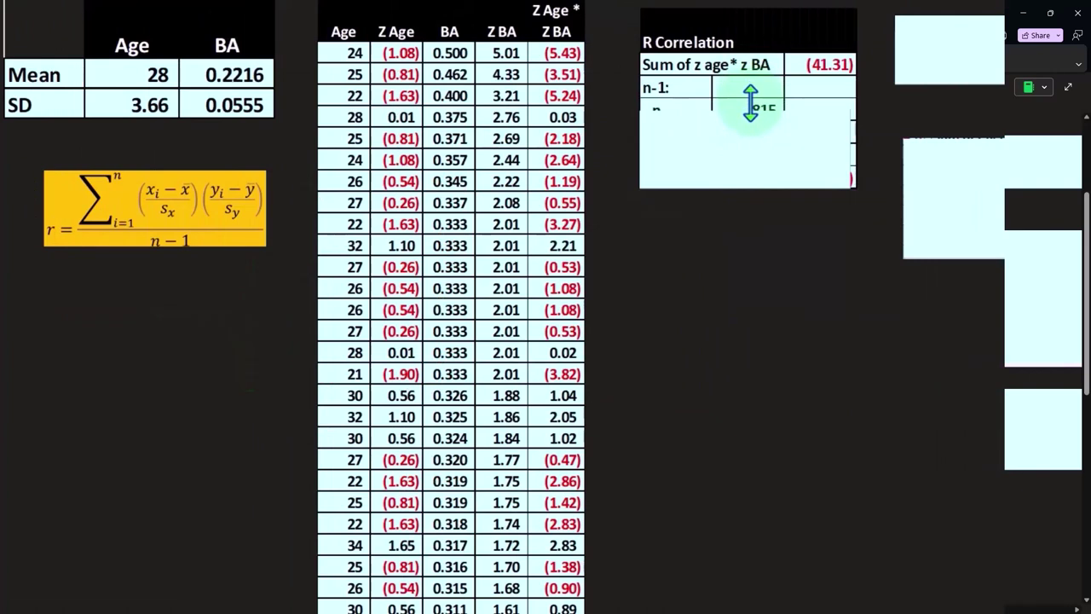
left_click_drag(750, 103, 748, 117)
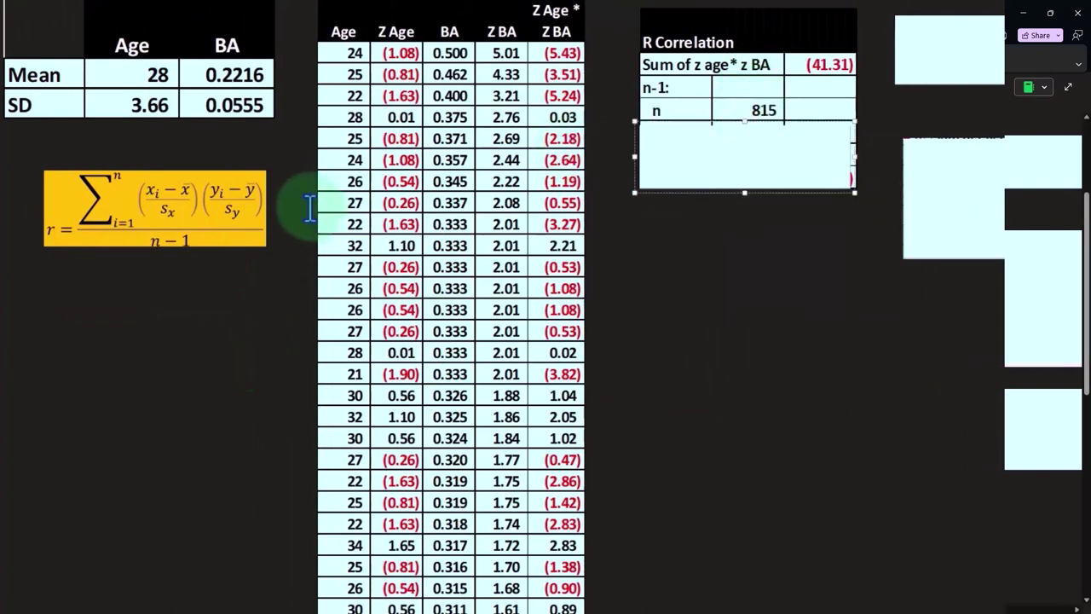
left_click(292, 255)
left_click(665, 165)
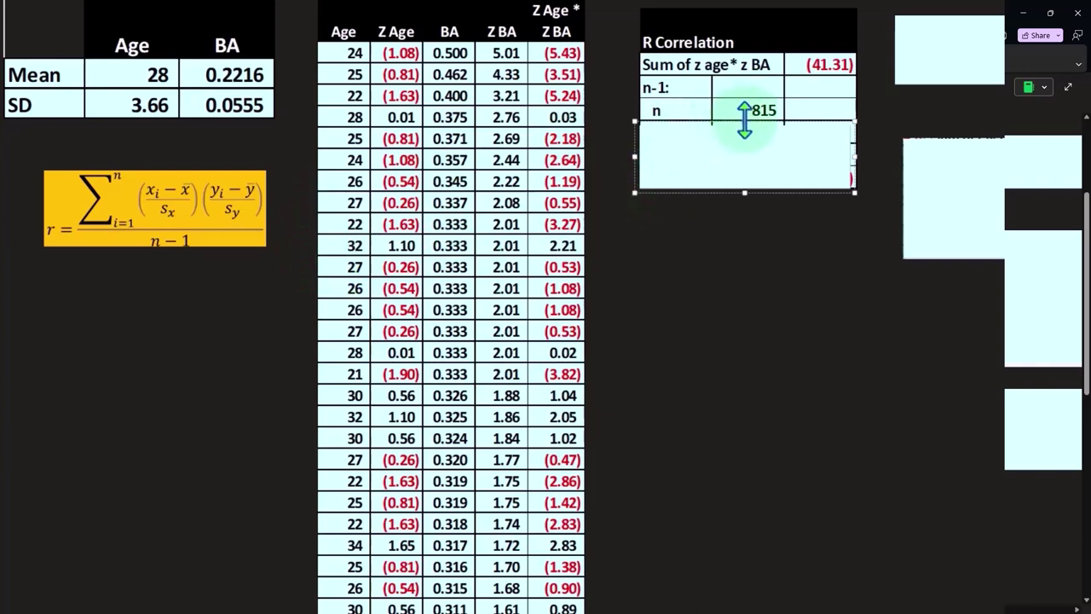
left_click_drag(747, 121, 745, 161)
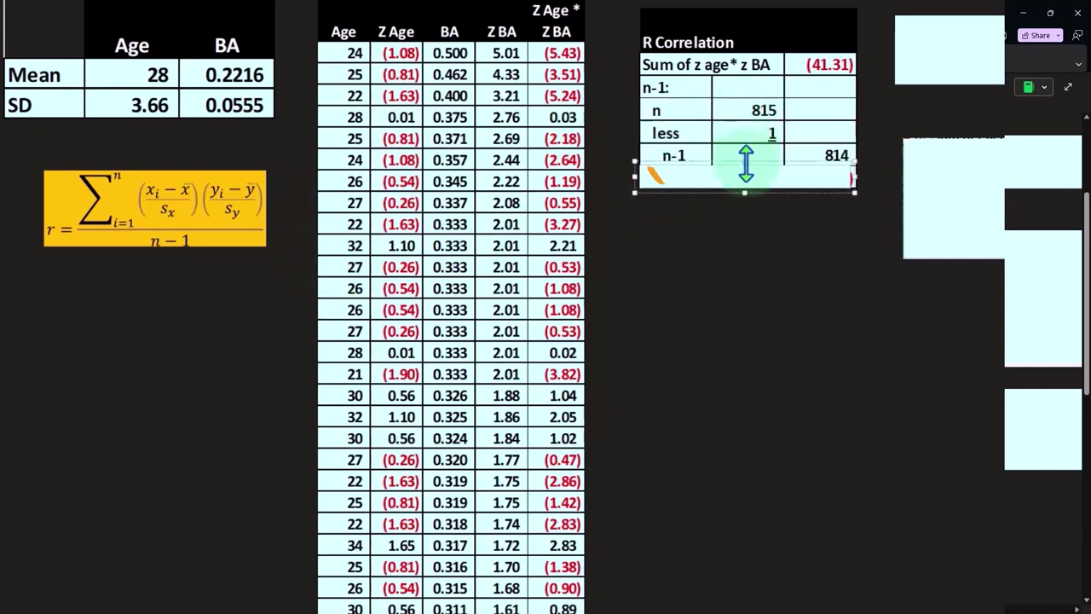
- Bring the Calculator beneath the R Correlation table and uncover the table's final R Correlation row
left_click_drag(1090, 255, 794, 218)
left_click(771, 182)
key("Delete")
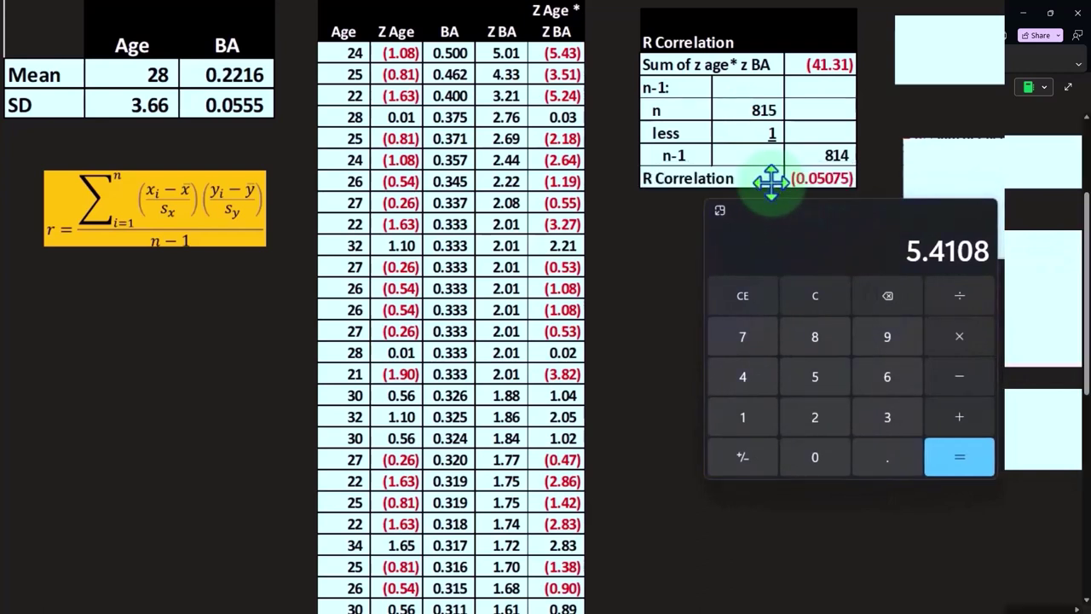
- Clear the Calculator, divide 41.31 by 814, and move the Calculator away from the R Correlation table
left_click(837, 300)
type("41.3")
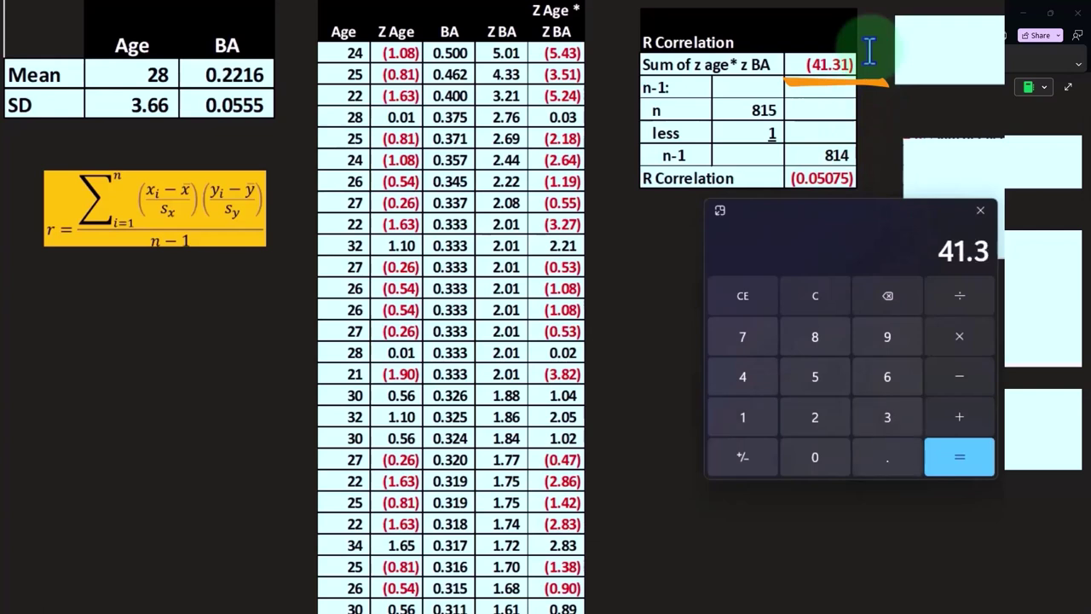
type("1/814")
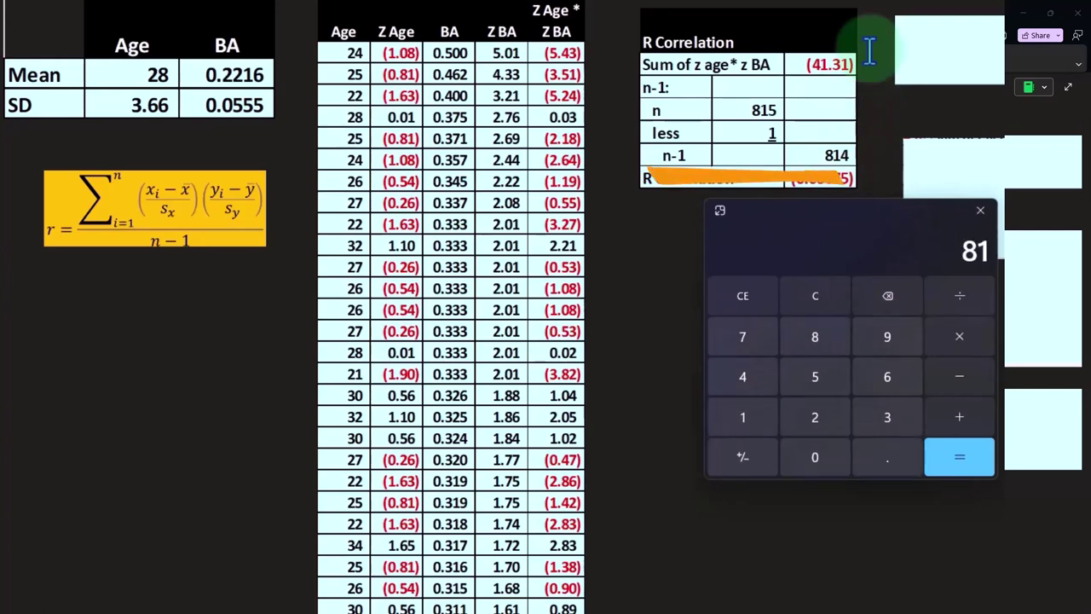
key("Return")
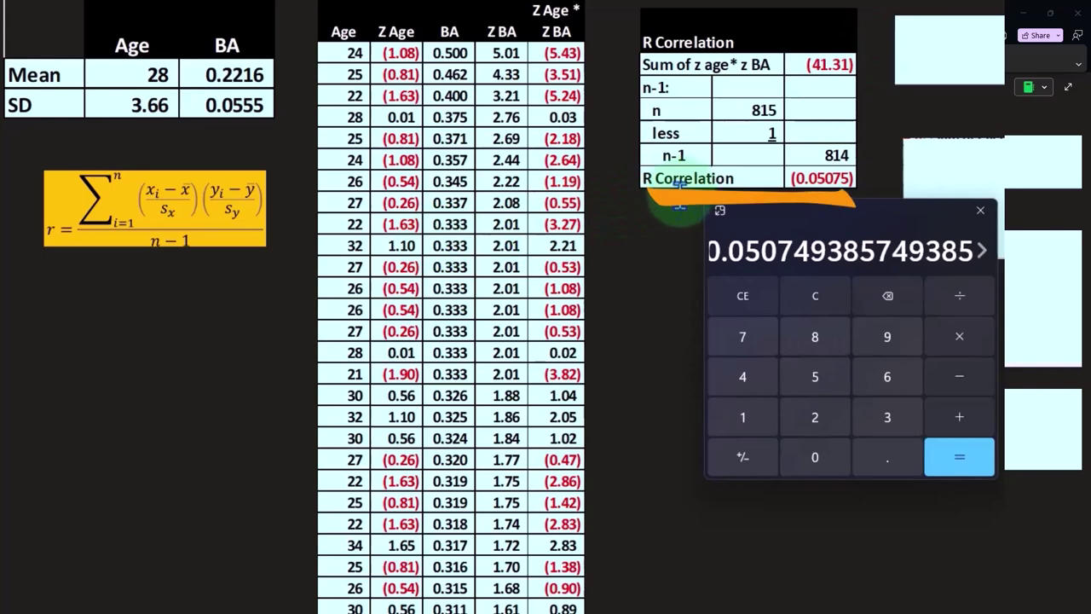
left_click_drag(785, 215, 1033, 250)
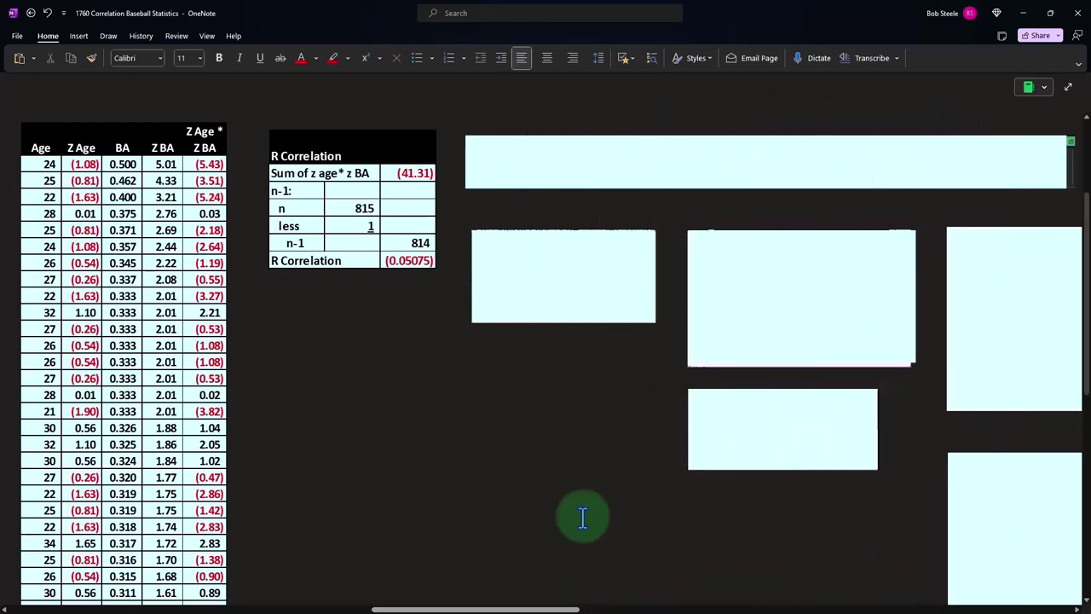
- Uncover the Excel Data ribbon image and the Data Analysis and Correlation dialog images beneath it
left_click(615, 174)
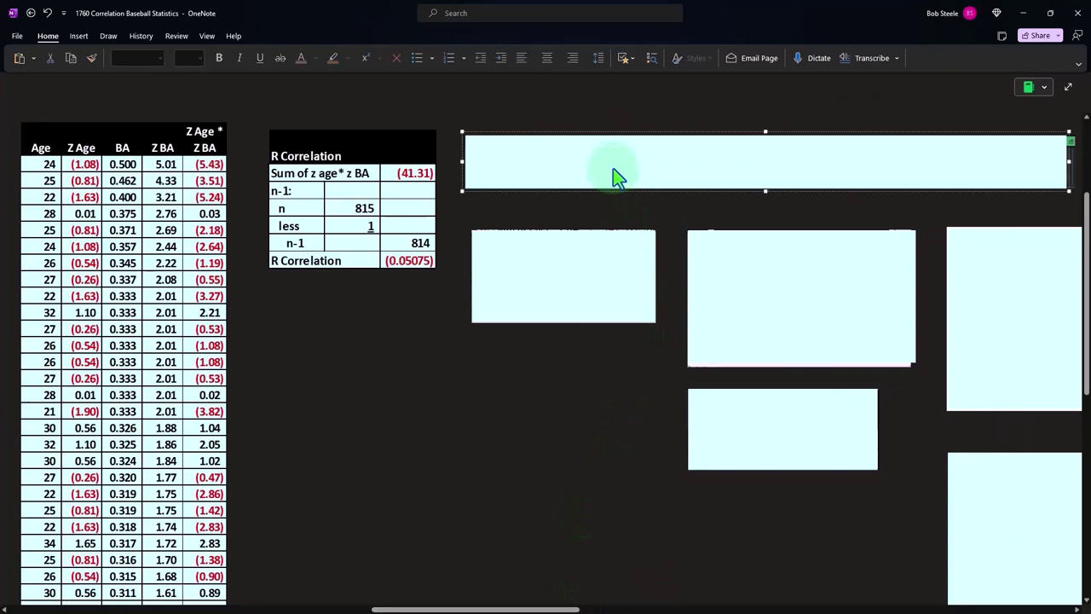
key("Delete")
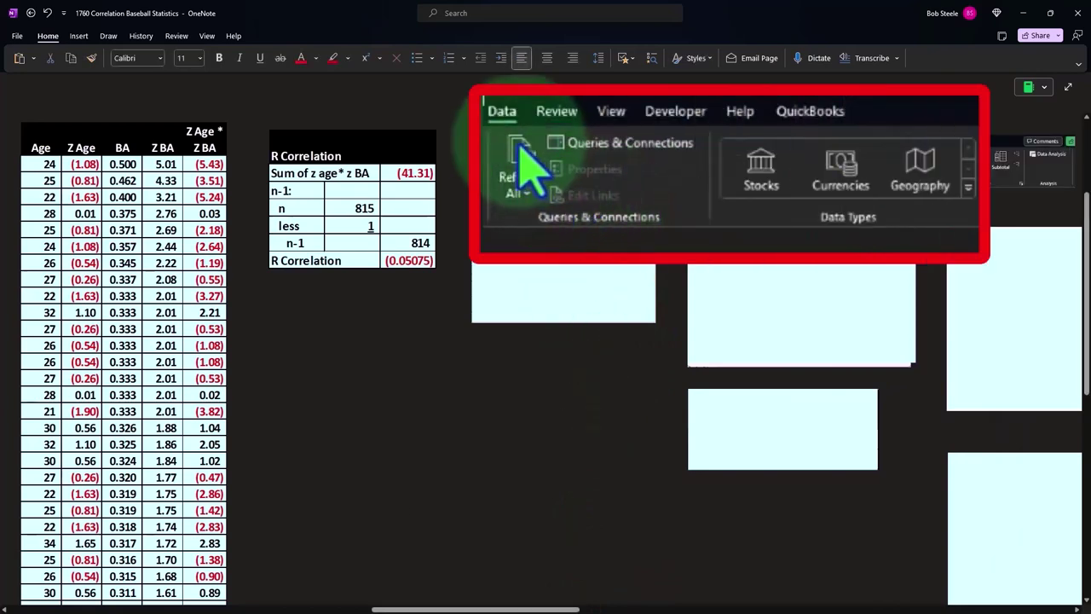
left_click_drag(560, 610, 596, 609)
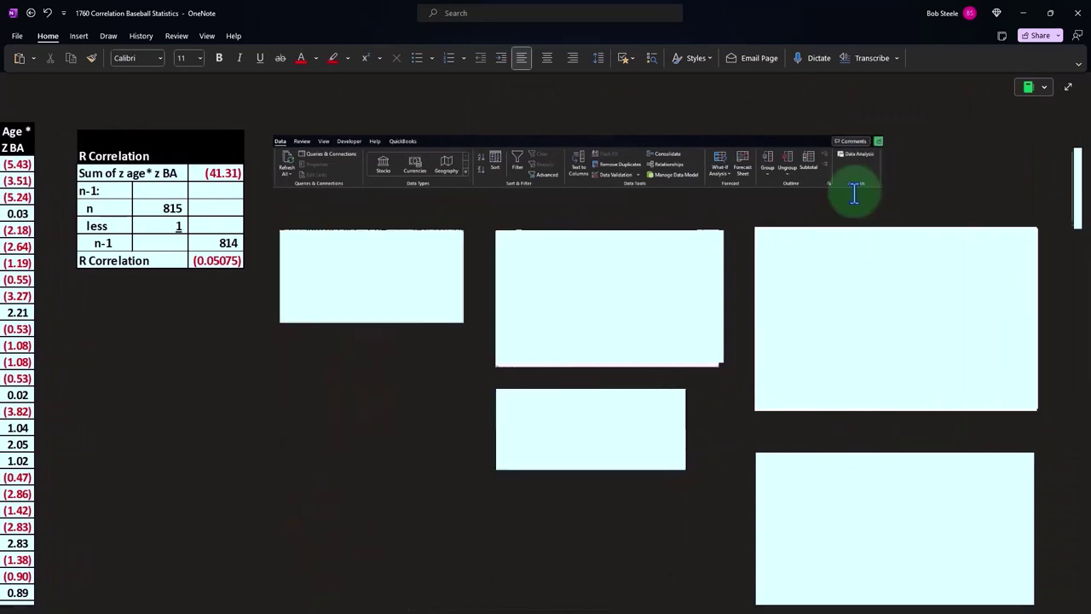
left_click(380, 278)
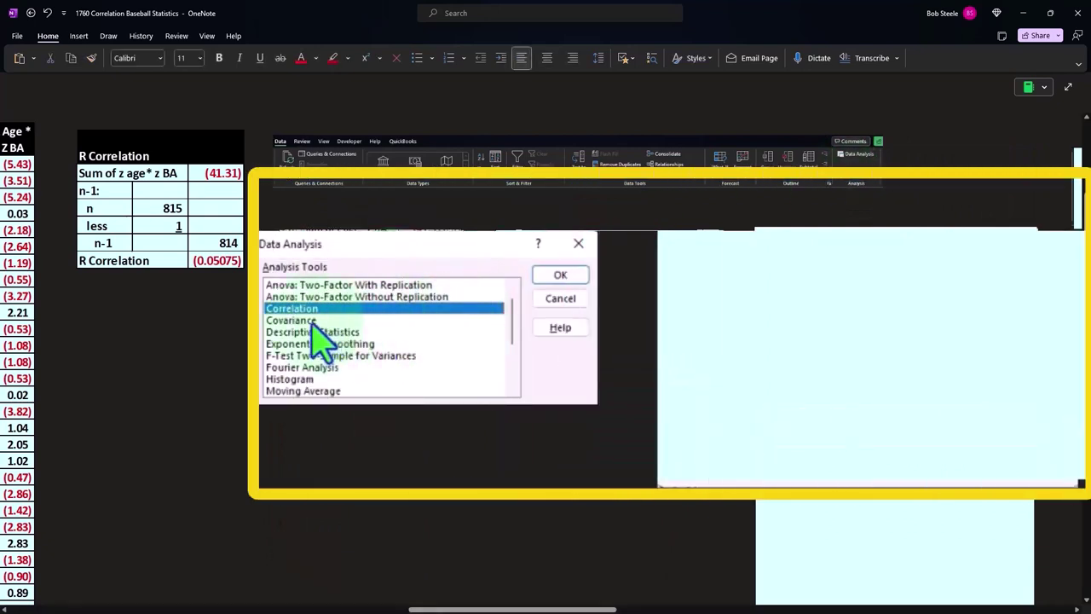
left_click(686, 346)
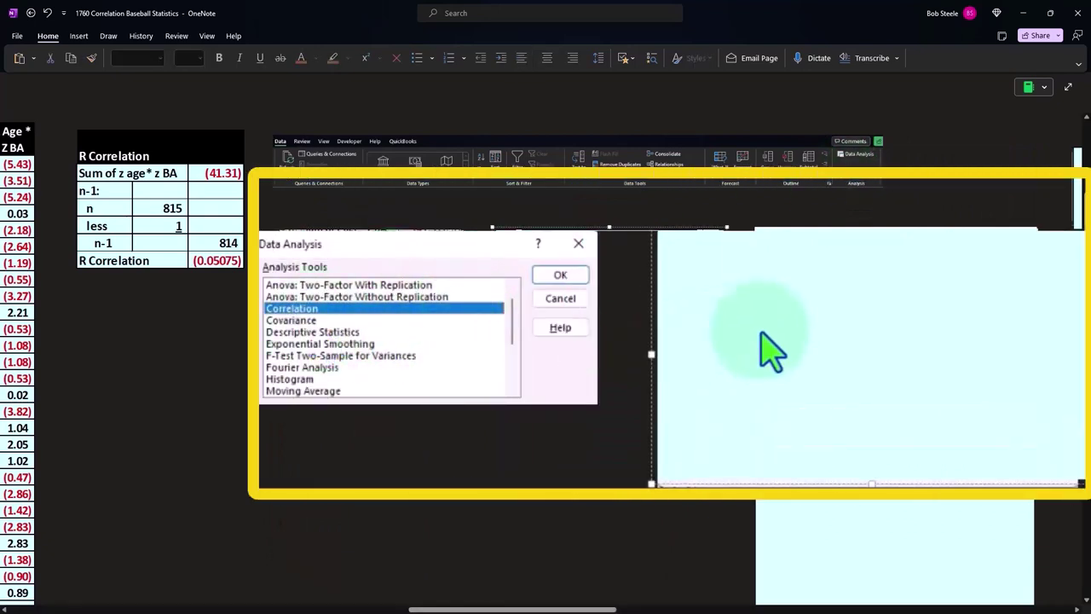
key("Delete")
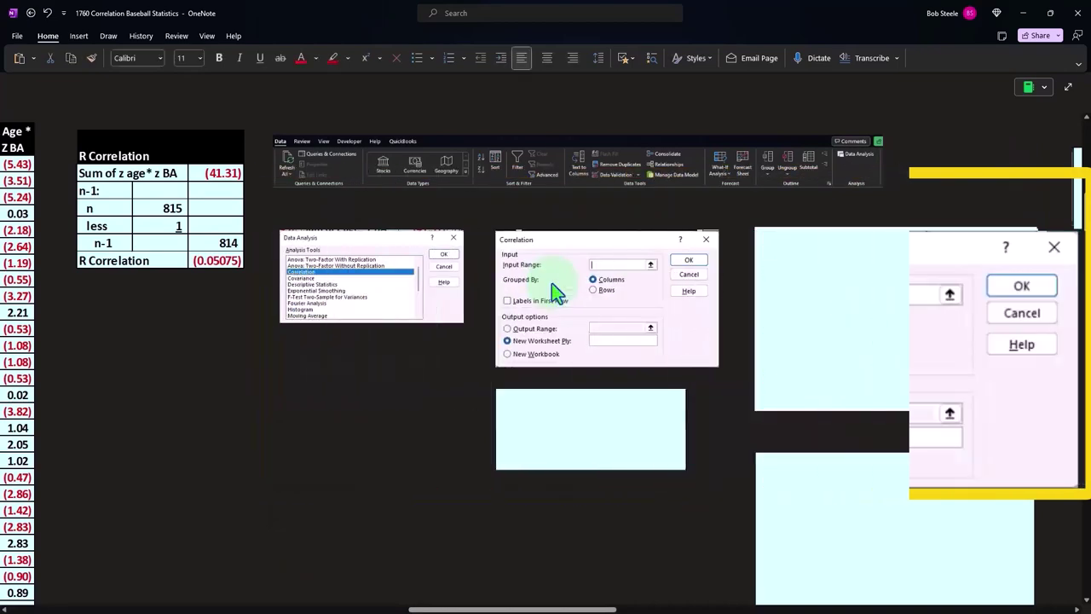
- Review the Name, Age and BA source table and uncover the Age and BA correlation matrix beneath the Correlation dialog image
left_click_drag(572, 607, 341, 586)
scroll(299, 486, "up", 3)
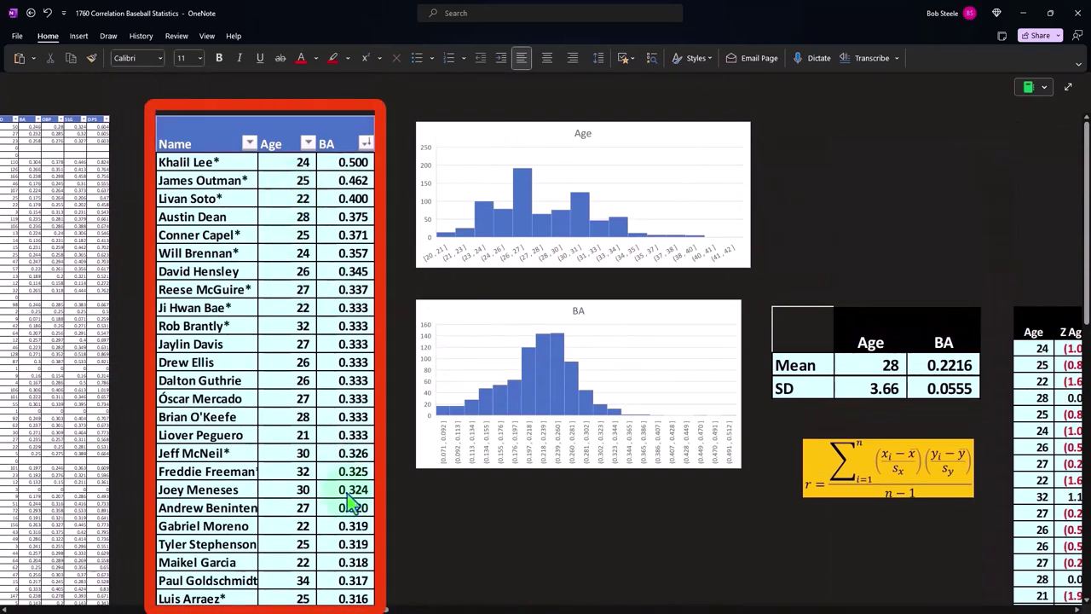
left_click_drag(358, 606, 616, 606)
scroll(672, 460, "down", 4)
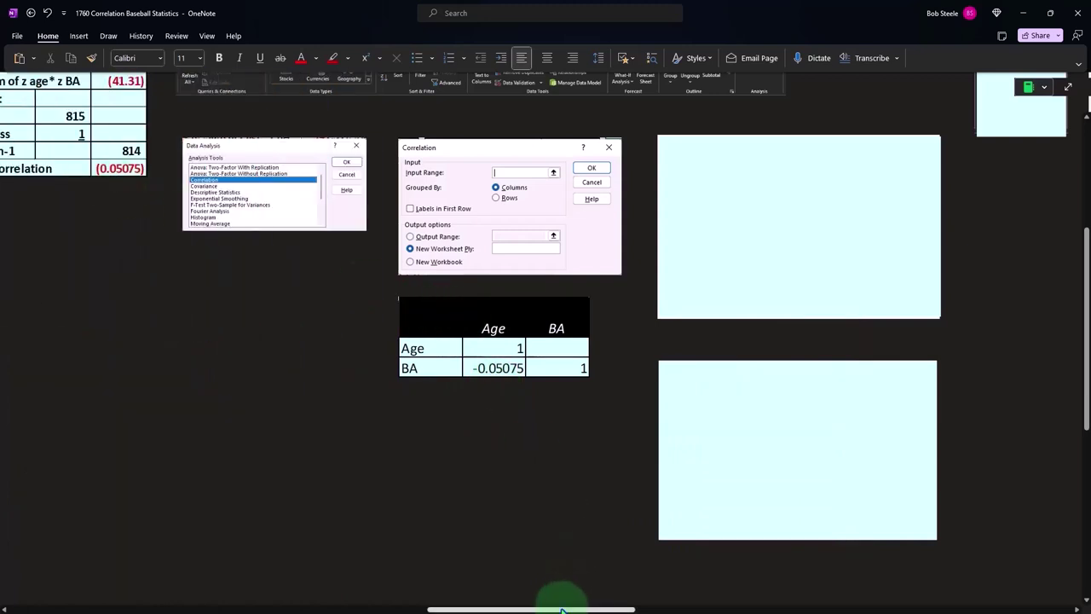
- Uncover the scatter plot of BA against Age beside the Correlation dialog image
left_click_drag(562, 609, 594, 609)
left_click(602, 223)
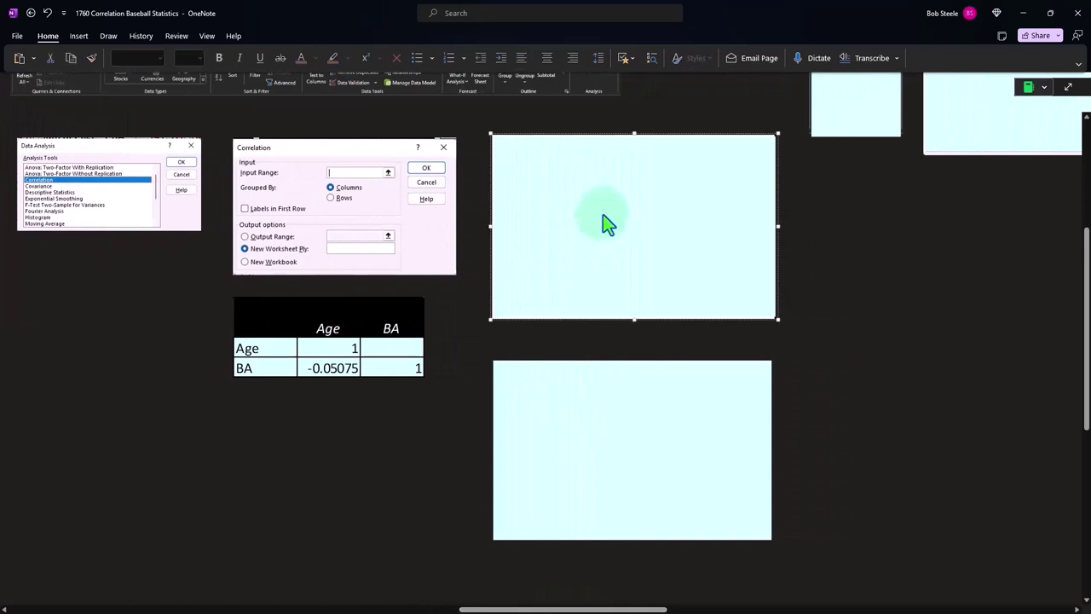
left_click(599, 324)
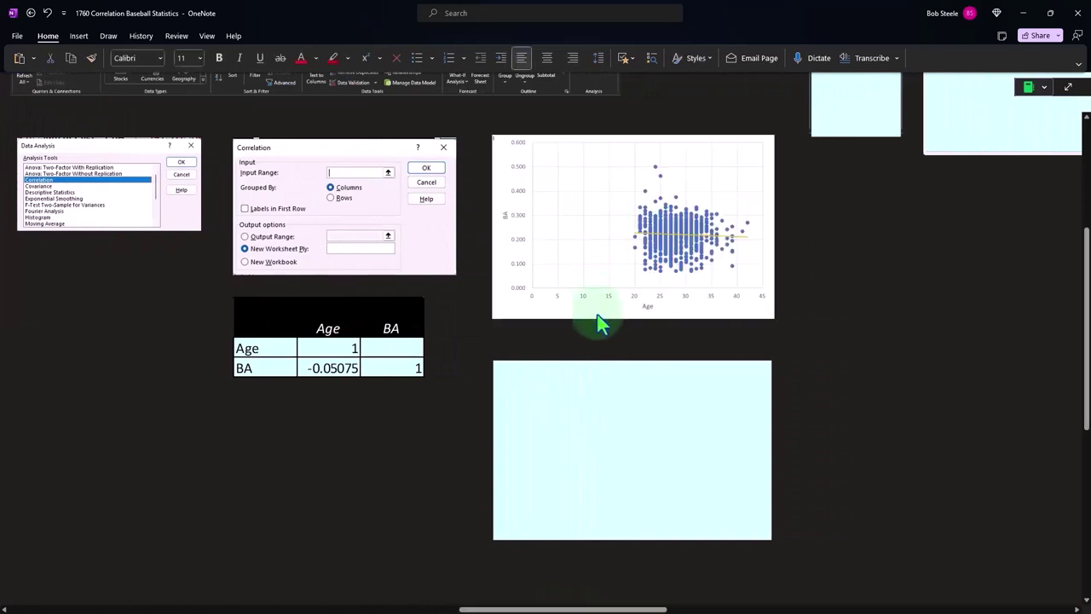